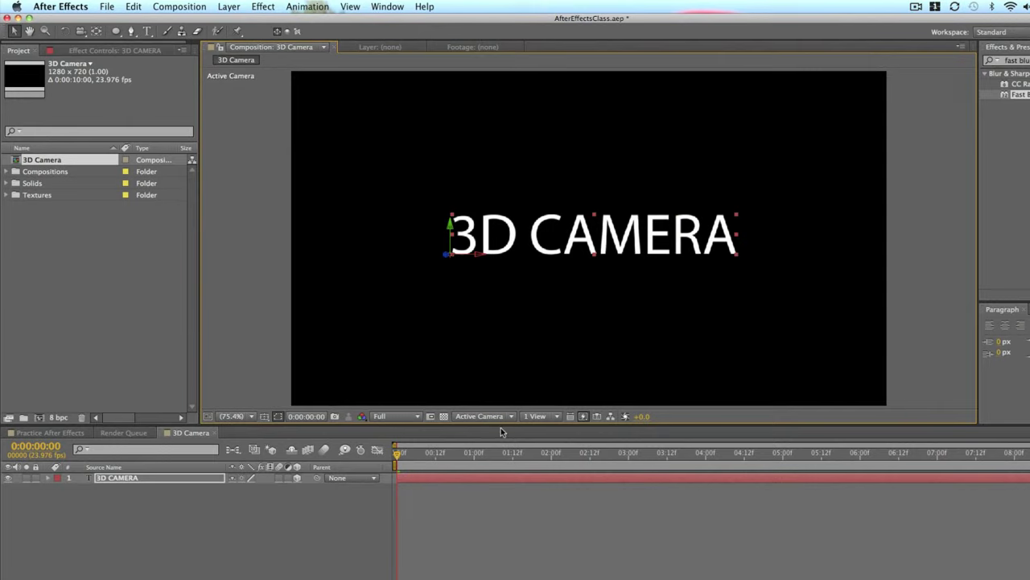
Add a two-node camera layer with the 35mm preset to the 3D Camera composition.
left_click(232, 7)
mouse_move(234, 27)
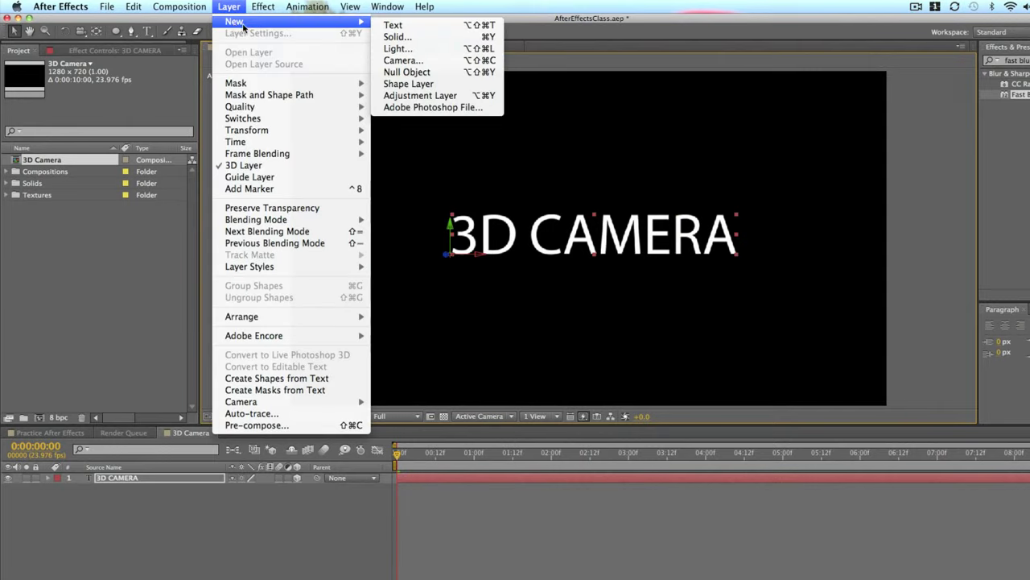
left_click(412, 60)
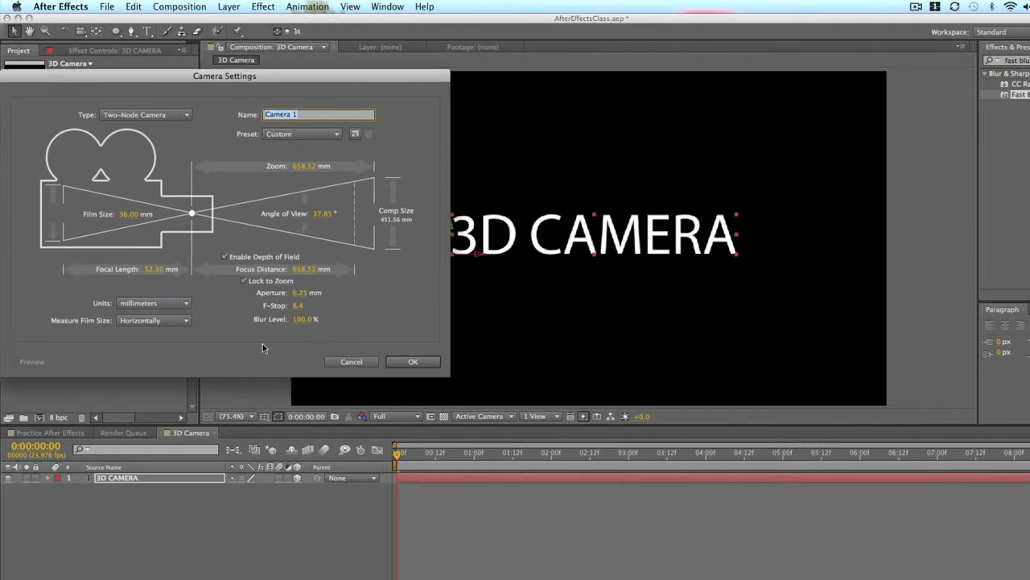
left_click_drag(332, 74, 661, 94)
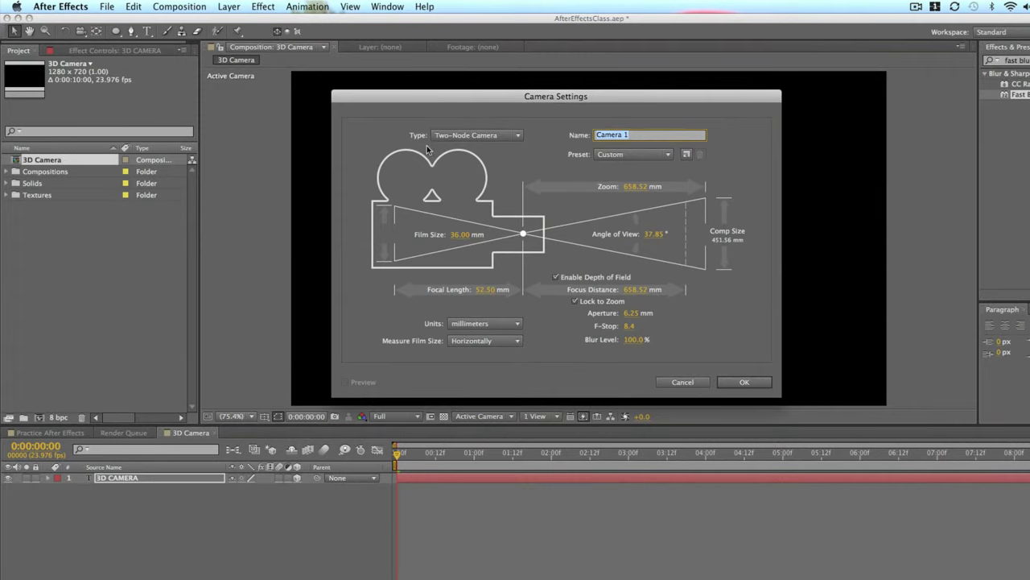
left_click(636, 154)
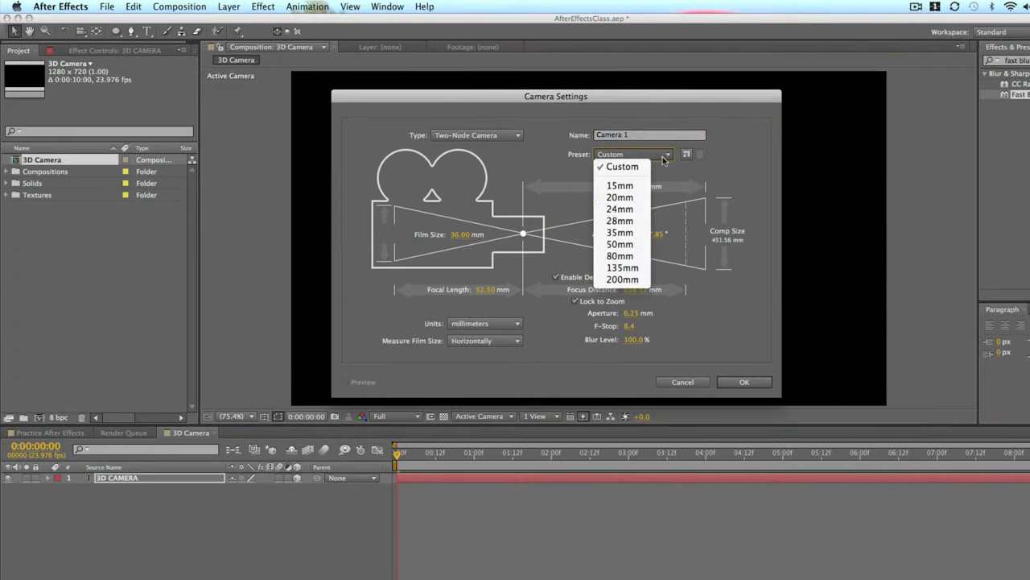
left_click(623, 211)
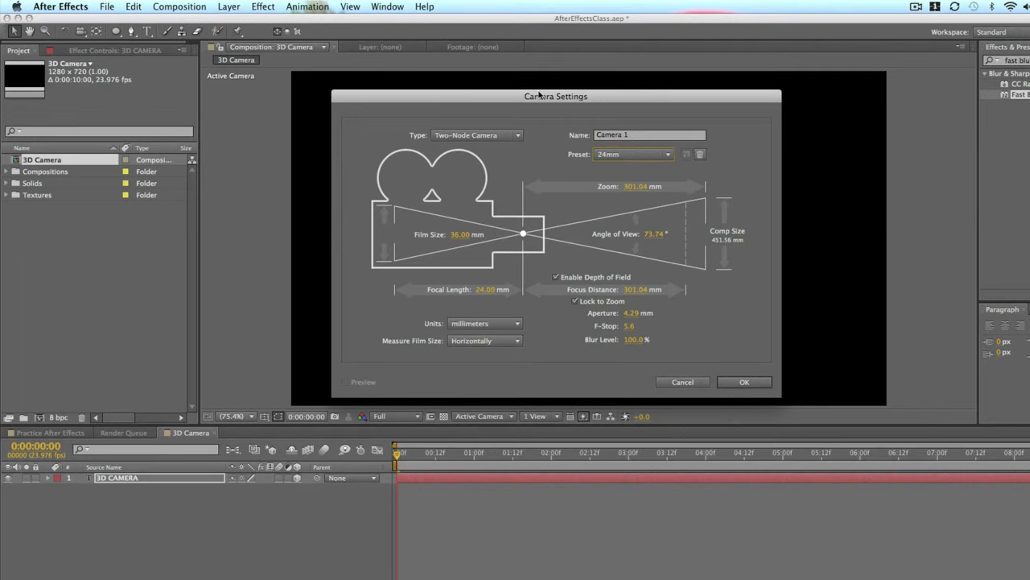
left_click(515, 134)
left_click(531, 118)
left_click(618, 153)
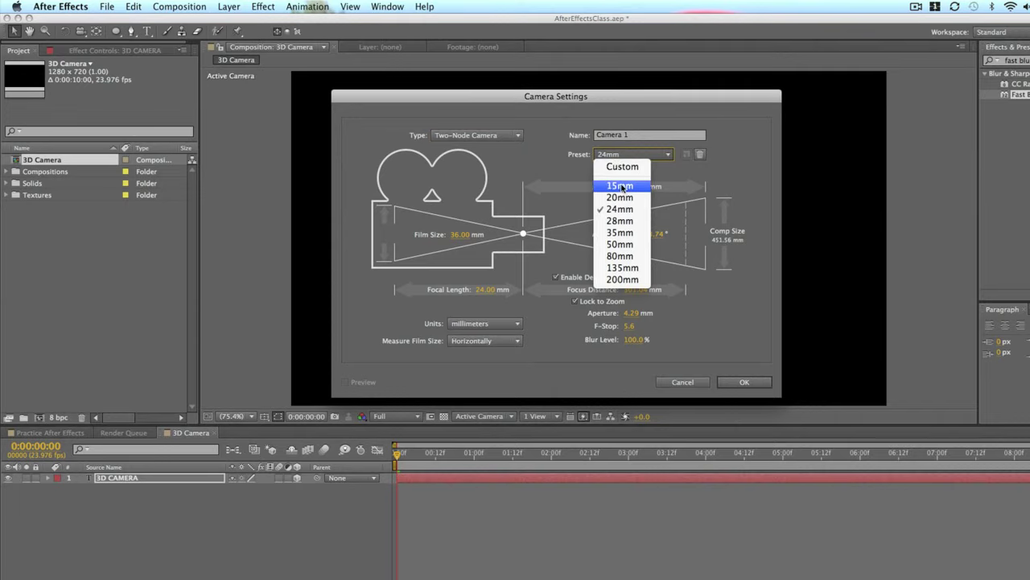
left_click(627, 235)
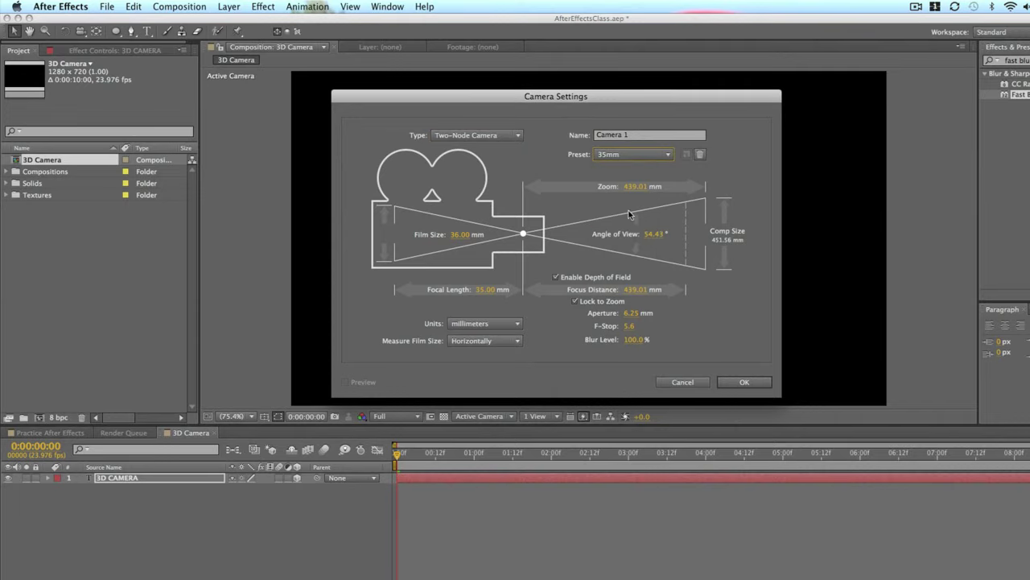
left_click(744, 381)
left_click_drag(420, 458, 308, 485)
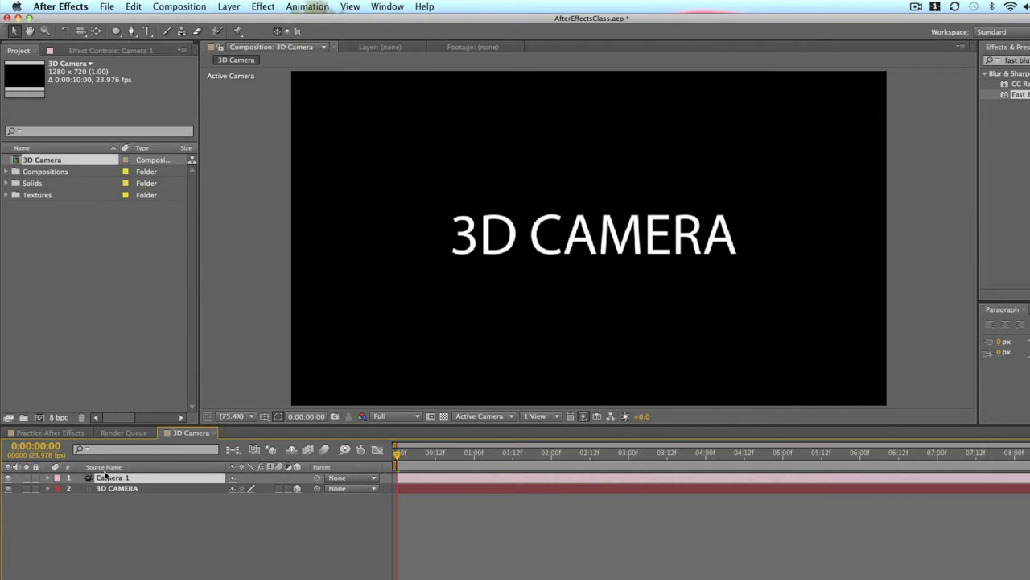
Examine Camera 1's Transform and Camera Options properties, leaving only the Transform group expanded.
left_click(48, 479)
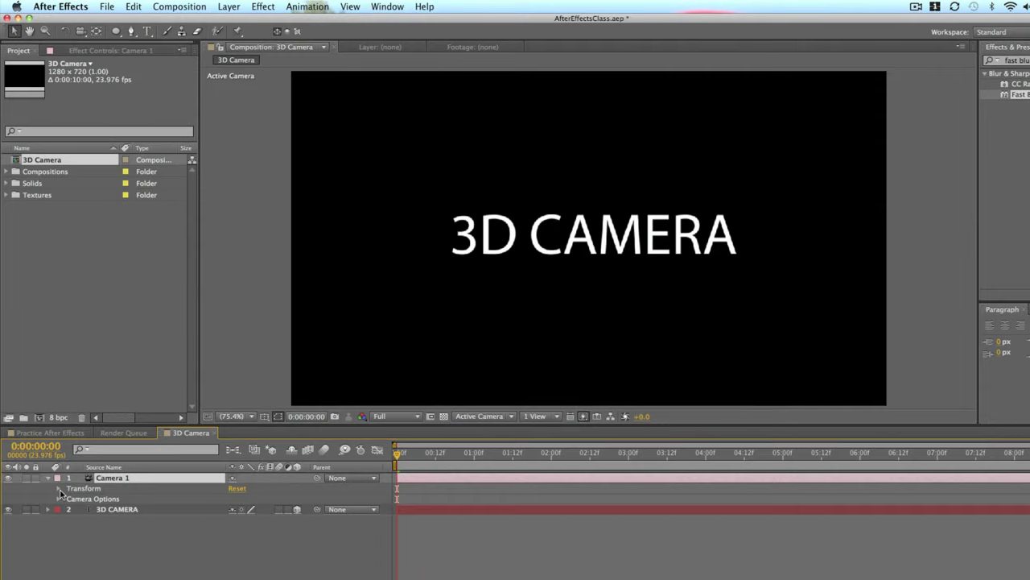
left_click(58, 489)
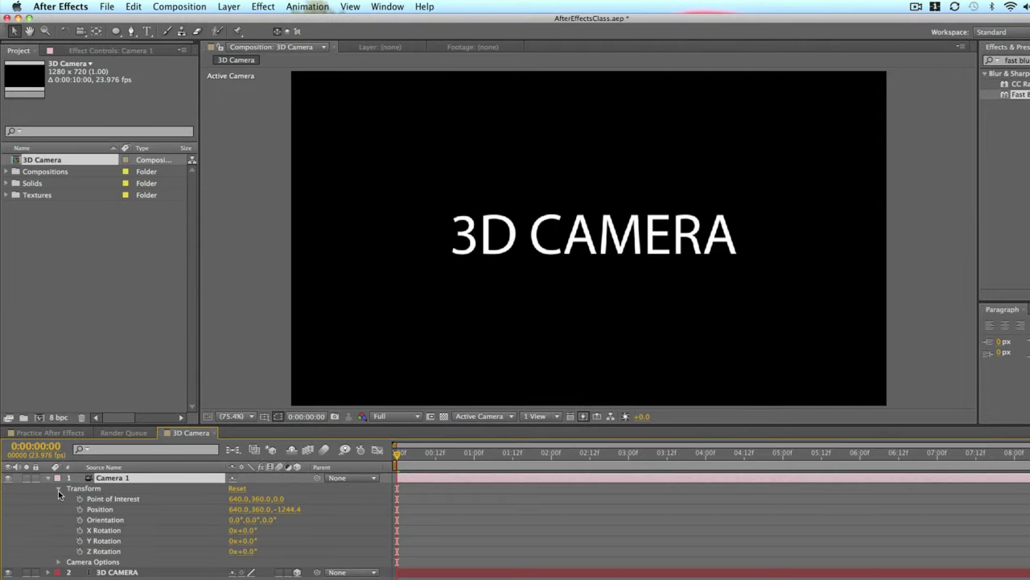
left_click(59, 563)
scroll(60, 562, "down", 2)
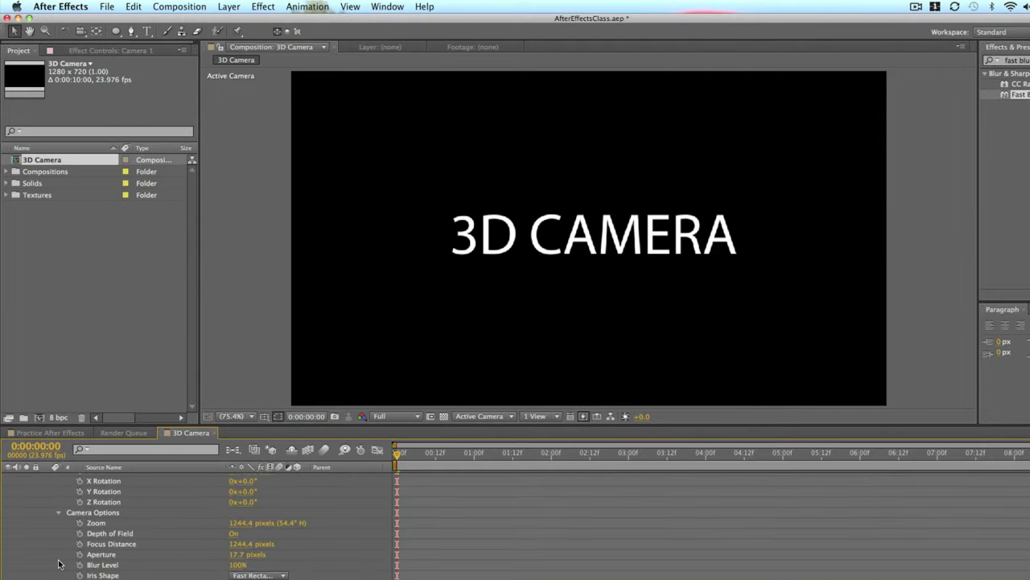
scroll(62, 563, "up", 2)
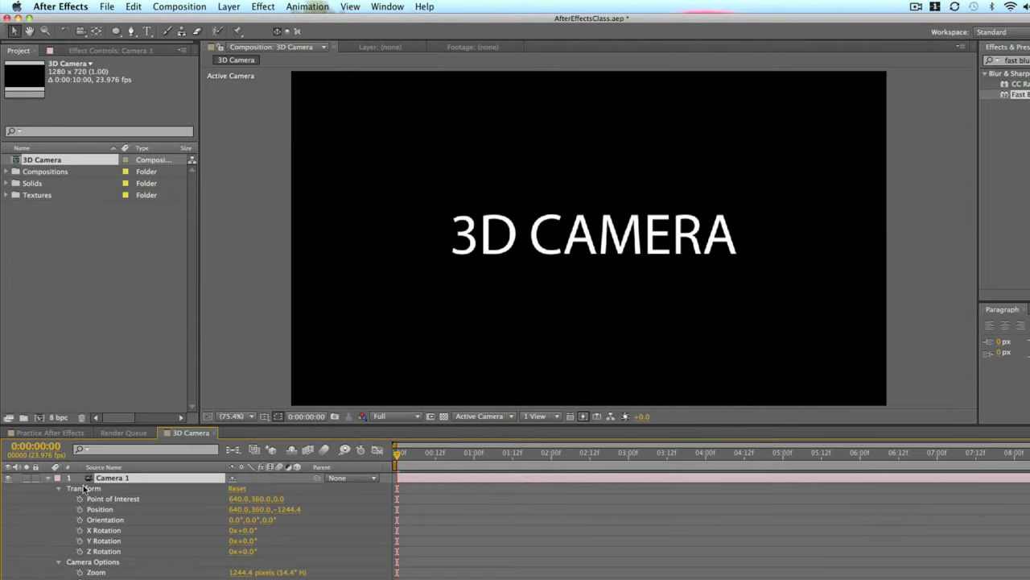
scroll(86, 551, "down", 3)
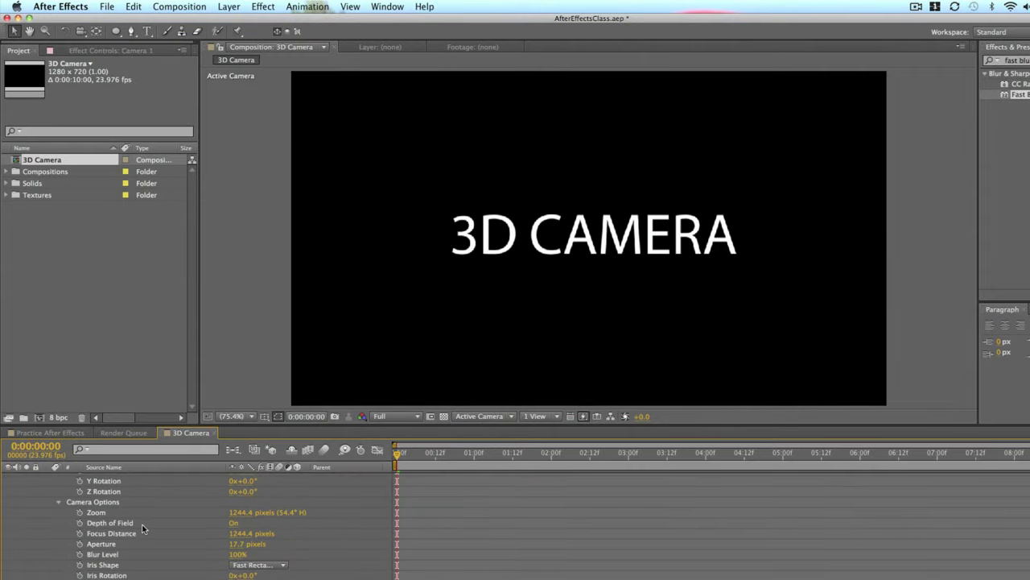
left_click(58, 501)
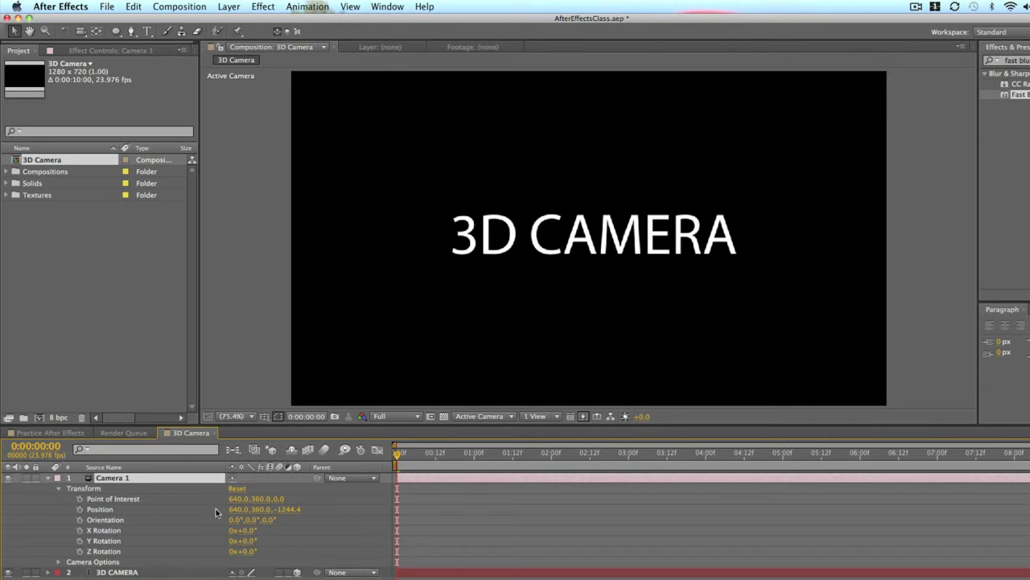
Move Camera 1 to a Z position of about -1117 and set its point of interest's Z value to 0.
left_click(90, 570)
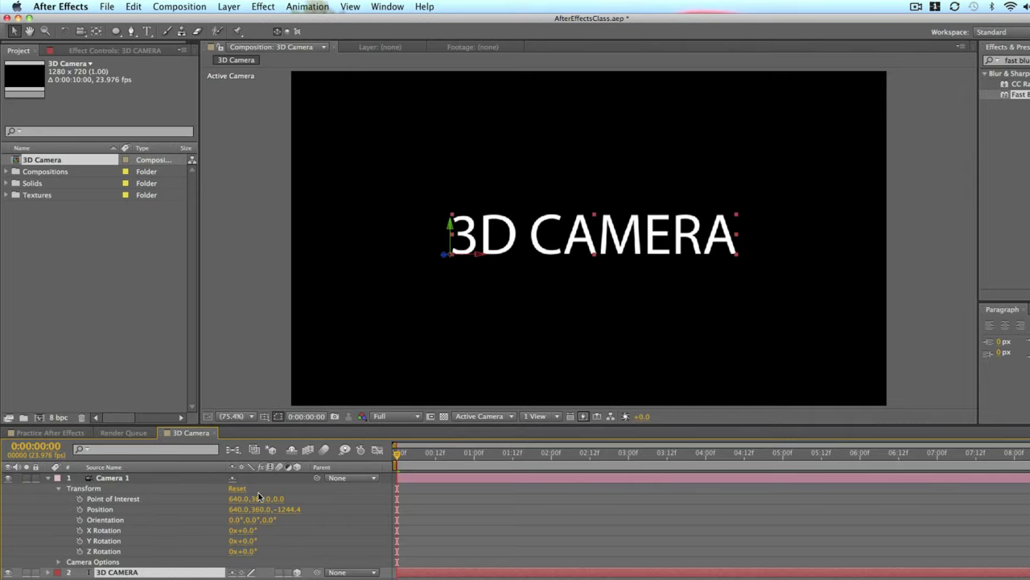
left_click(443, 549)
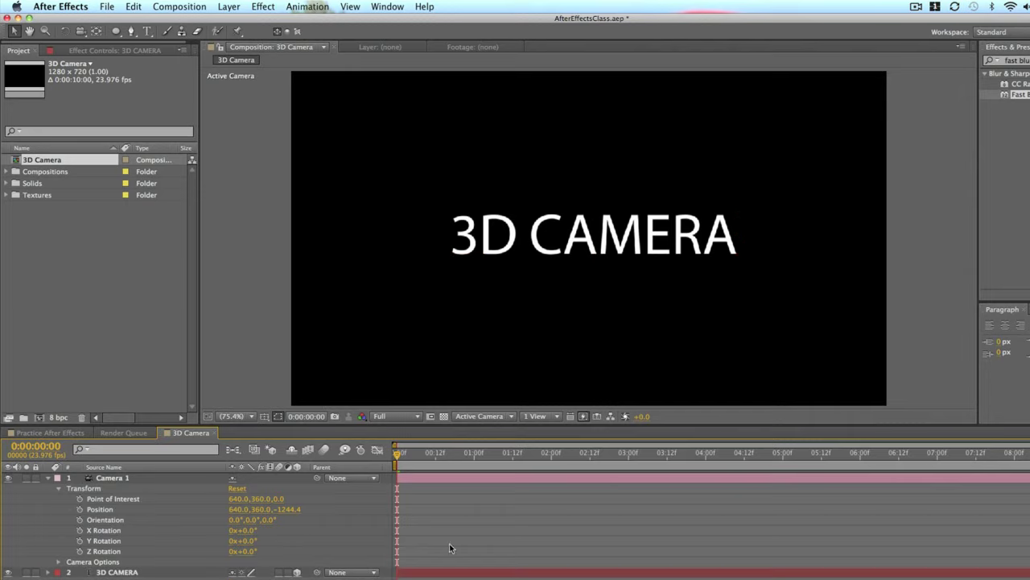
left_click(435, 478)
left_click_drag(278, 498, 337, 496)
left_click_drag(281, 514, 357, 507)
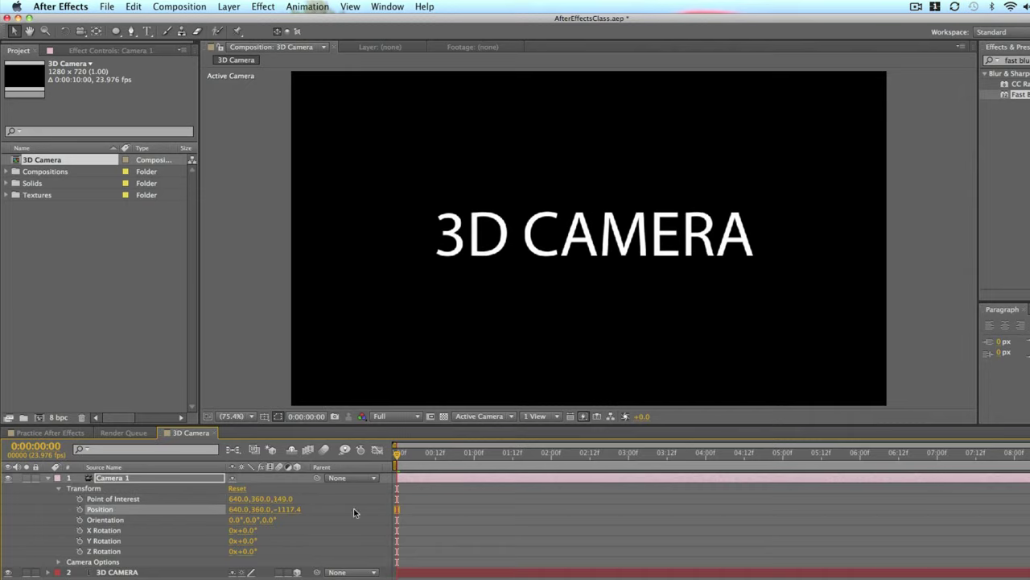
left_click(281, 499)
type("0")
key("Return")
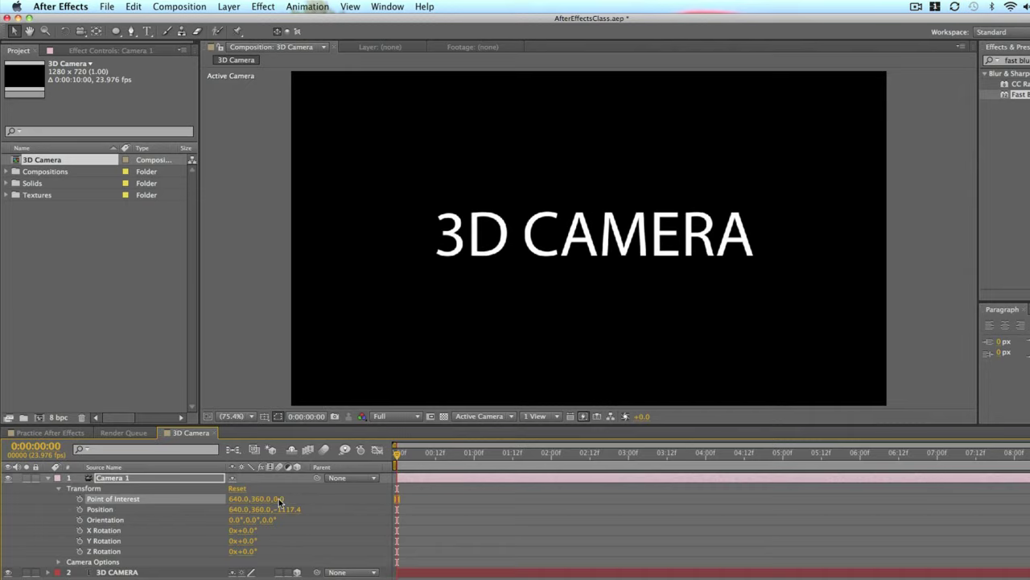
Try shifting Camera 1's point of interest to about X 495, Y 484, and restore it to 640, 360, 0.
left_click_drag(259, 499, 299, 489)
left_click_drag(233, 498, 83, 516)
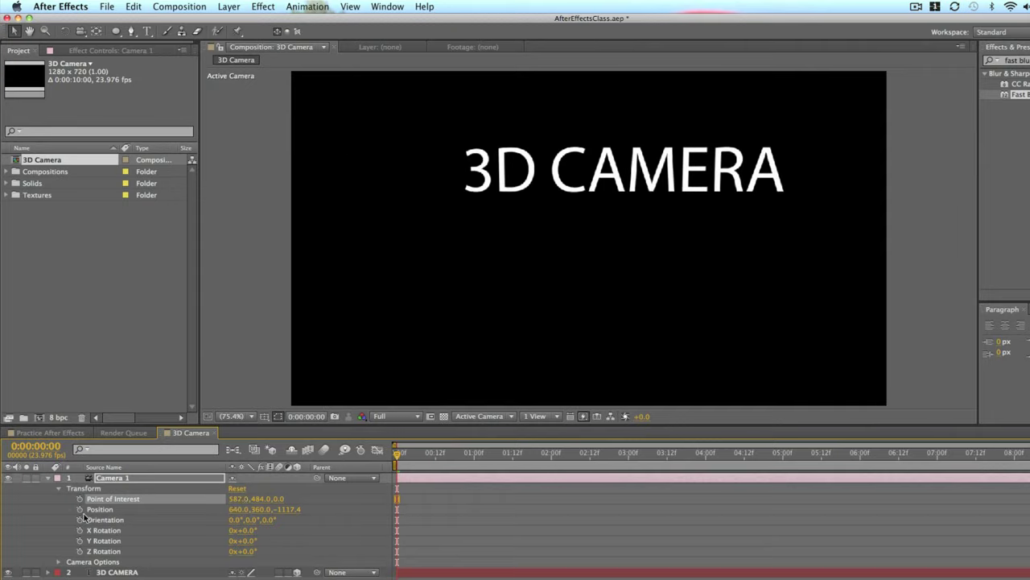
left_click_drag(254, 498, 188, 503)
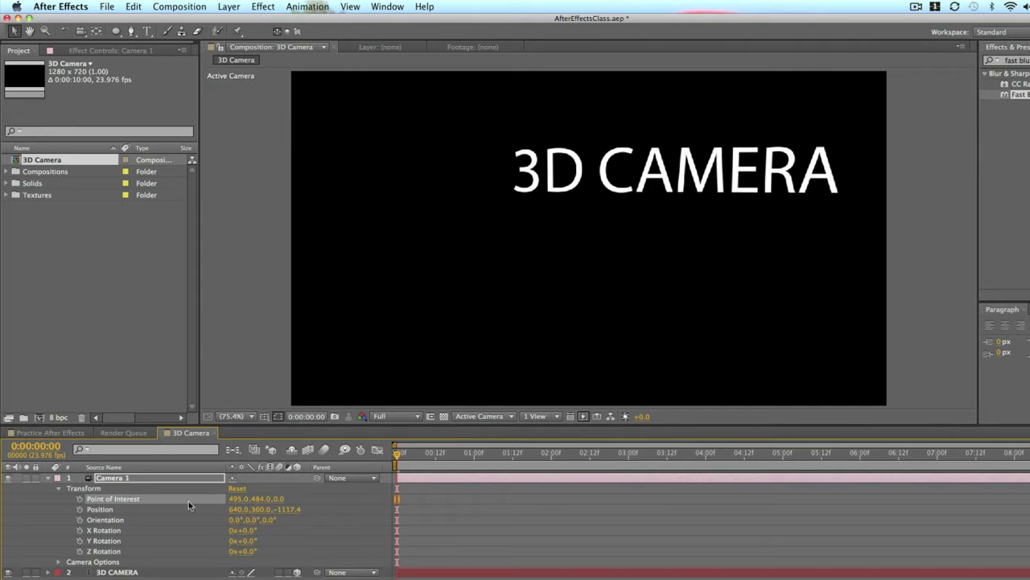
left_click_drag(240, 498, 421, 499)
left_click(237, 489)
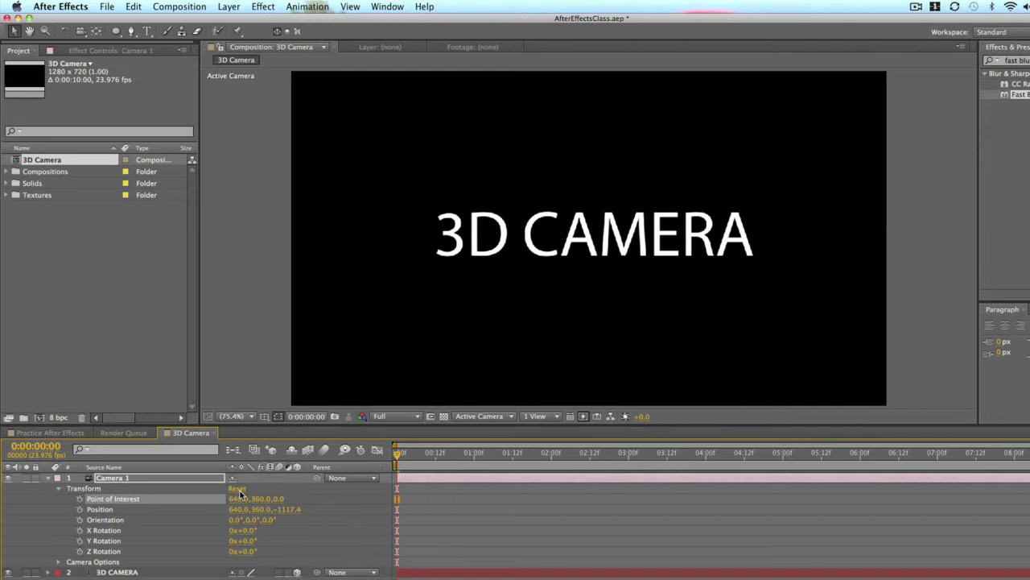
Try orbiting Camera 1 around the text by changing its position to about X 1206, Y 1363.
left_click_drag(262, 509, 412, 488)
left_click_drag(266, 510, 479, 470)
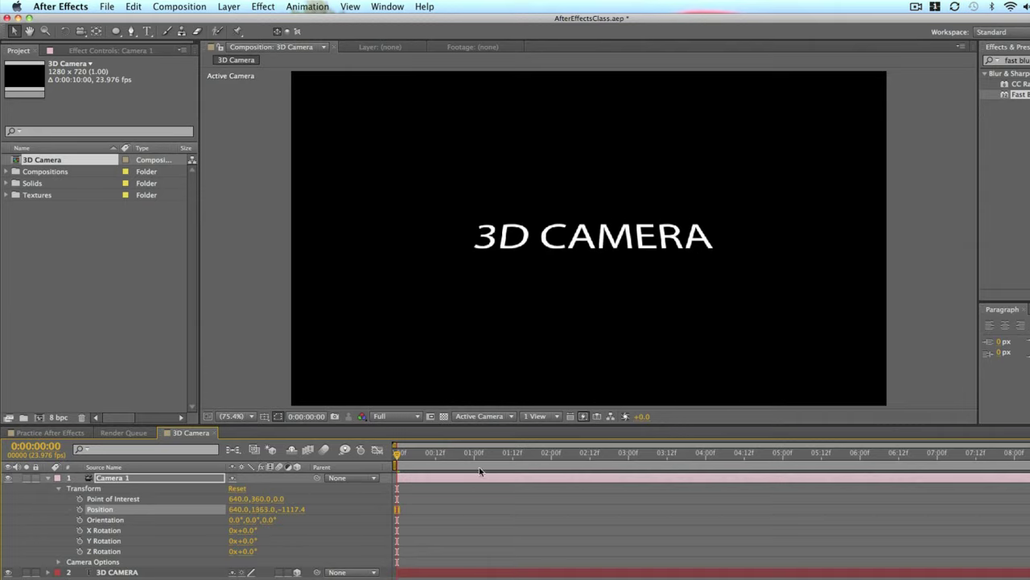
left_click_drag(238, 509, 45, 513)
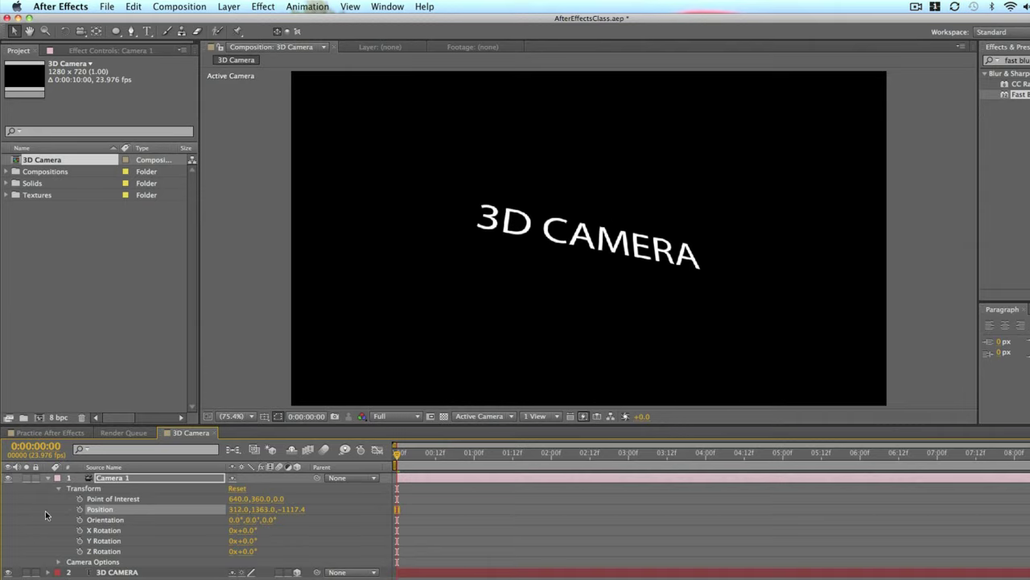
left_click_drag(240, 510, 420, 487)
left_click_drag(233, 509, 372, 482)
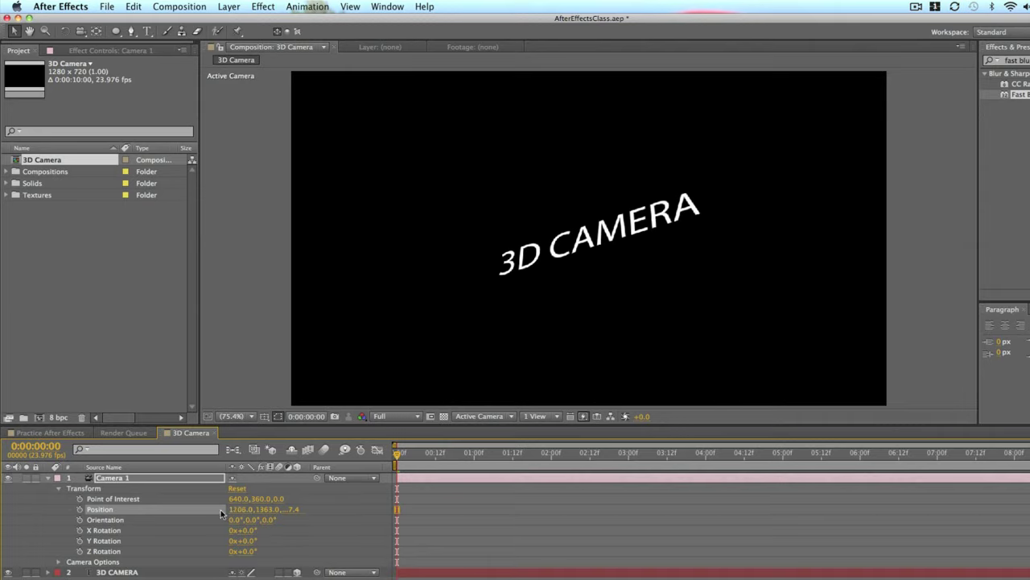
left_click_drag(221, 509, 317, 491)
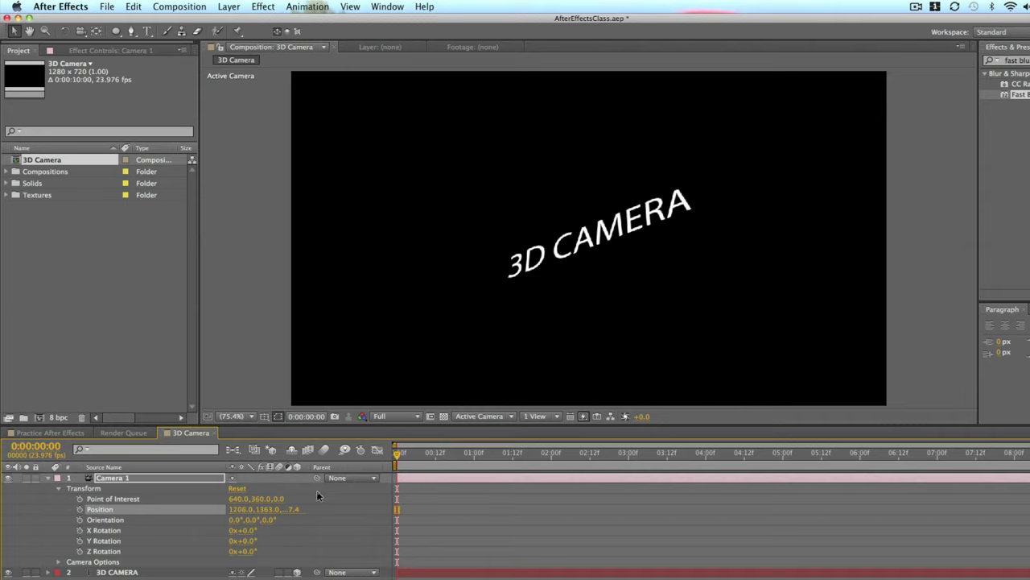
Undo Camera 1's X and Y position changes to bring the camera back to 640, 360.
key("super+z")
key("super+z")
key("super+z")
key("super+z")
key("super+z")
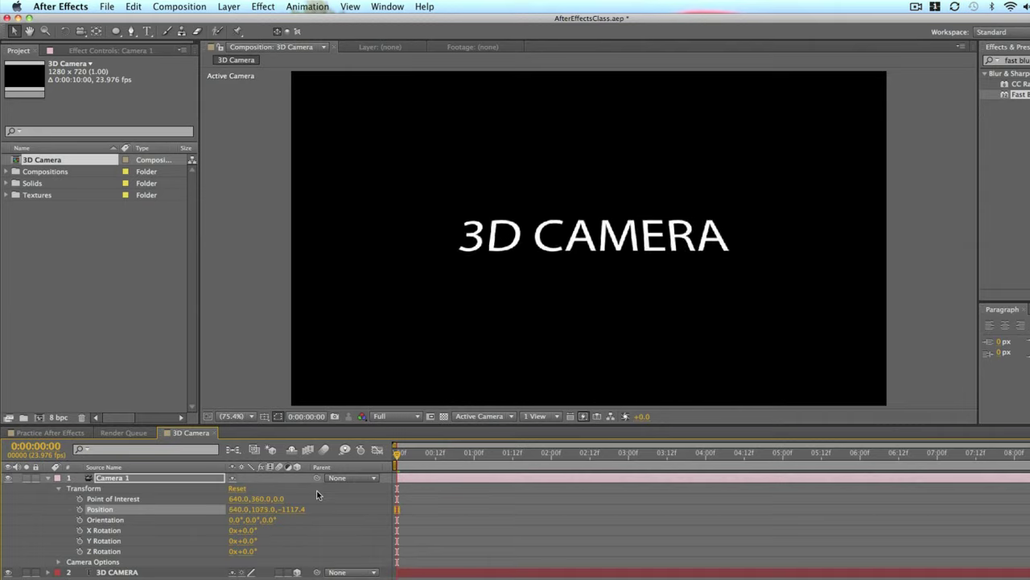
key("super+z")
key("super+z")
key("super+z")
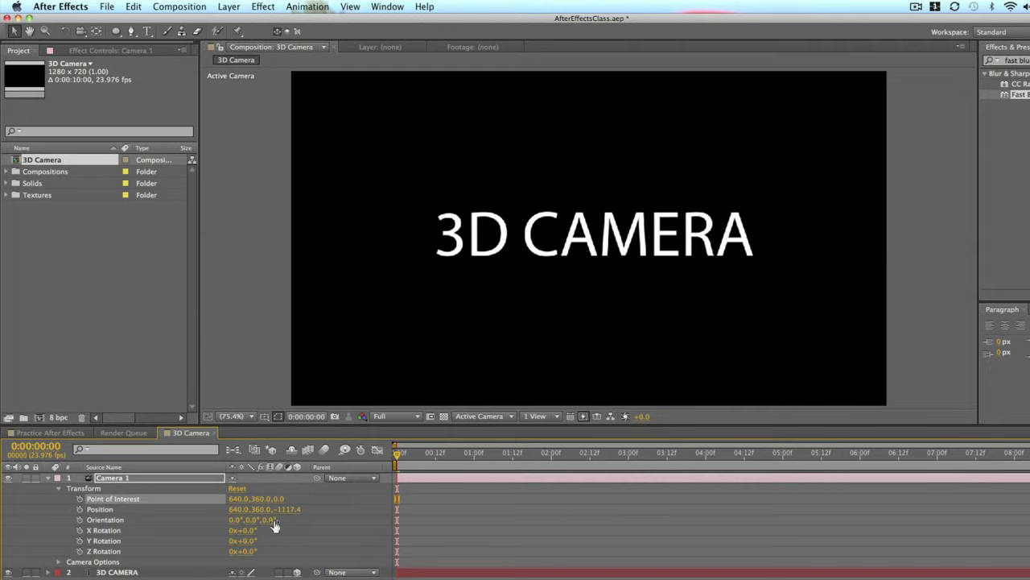
Move Camera 1 back and forth along Z, ending at a Z position of about -817.
left_click_drag(288, 509, 639, 481)
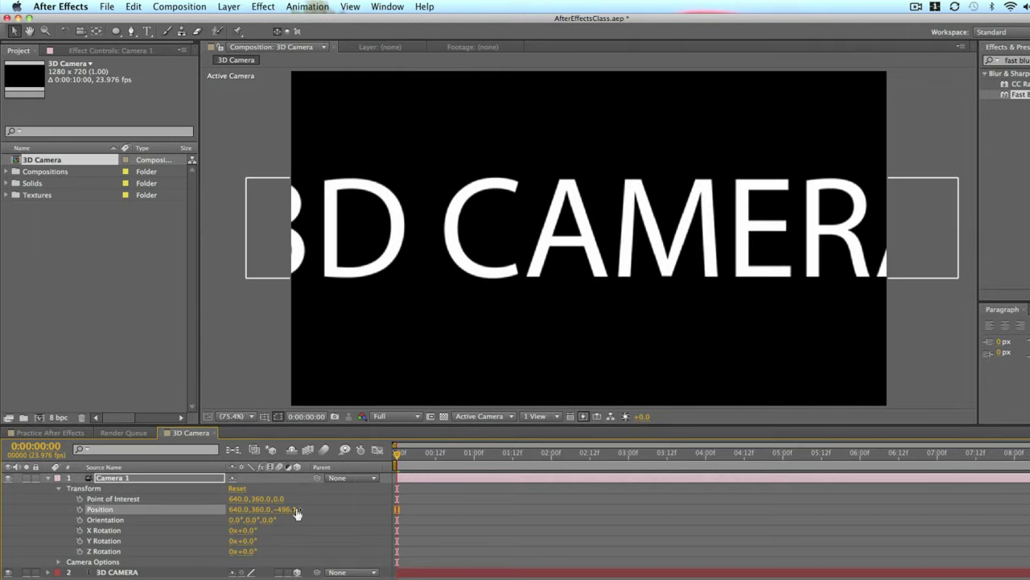
left_click_drag(292, 509, 2, 510)
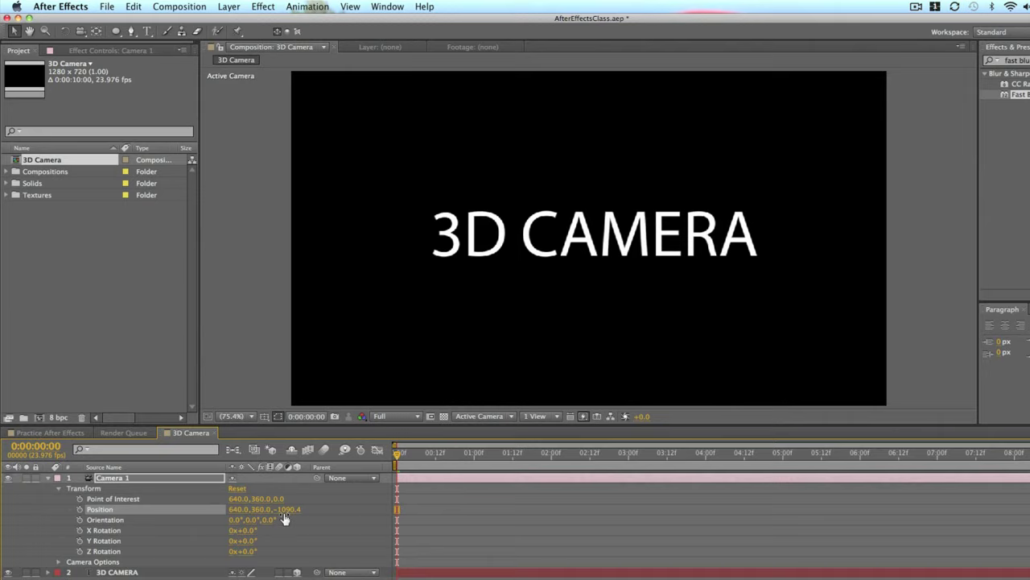
left_click_drag(286, 510, 358, 525)
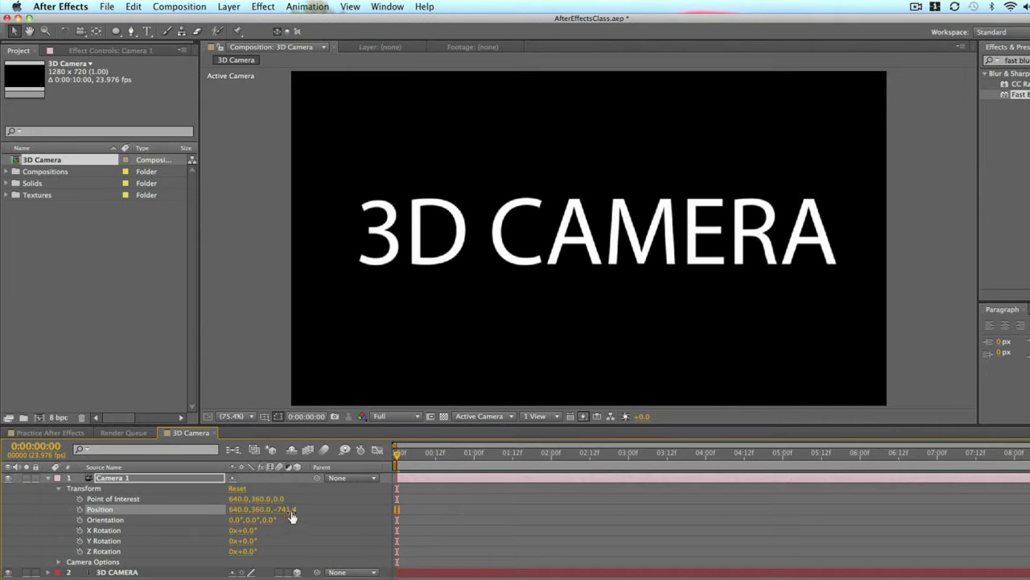
left_click_drag(294, 510, 94, 559)
Vary Camera 1's height, ending at a Y position of about 202, and move it sideways to about X 1428.
left_click_drag(256, 508, 374, 495)
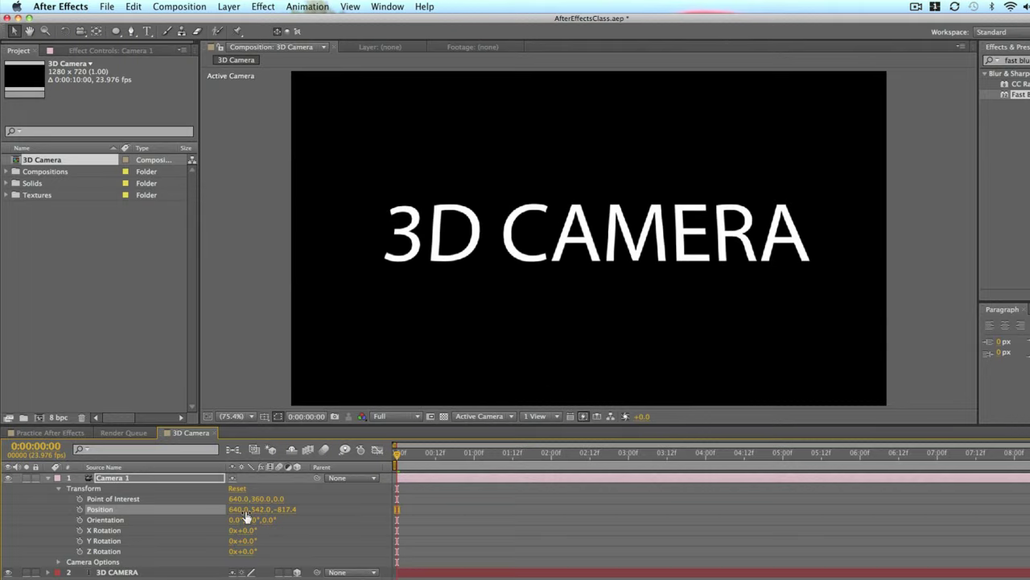
left_click_drag(259, 510, 439, 476)
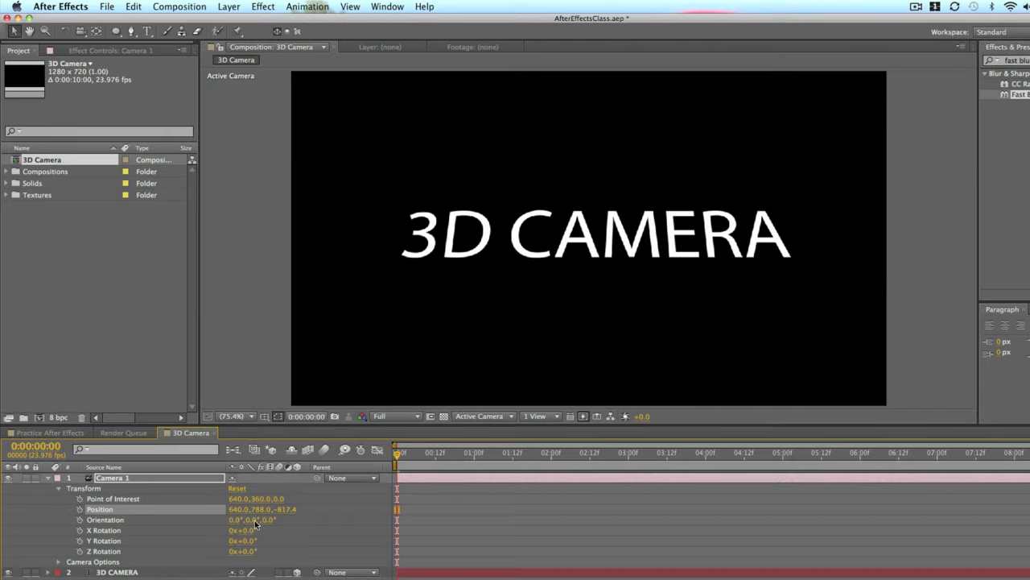
left_click_drag(260, 517, 511, 456)
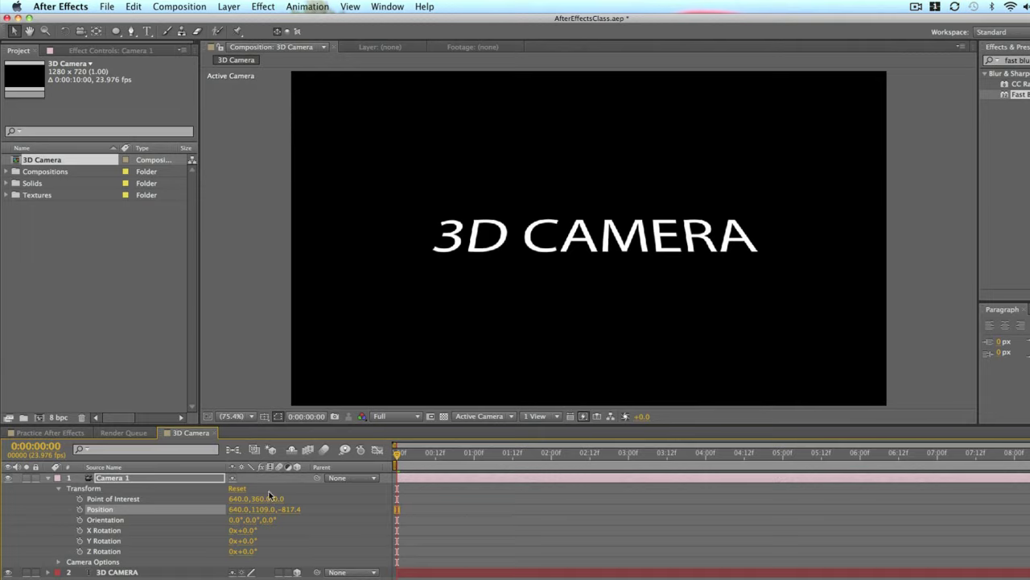
left_click_drag(260, 509, 40, 541)
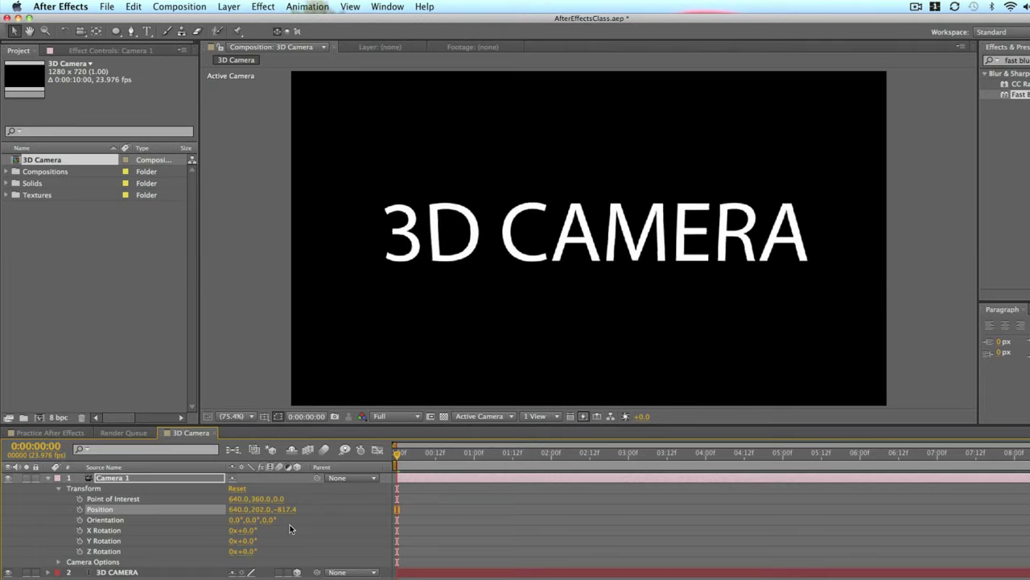
left_click_drag(258, 510, 89, 510)
key("super+z")
left_click_drag(234, 508, 663, 448)
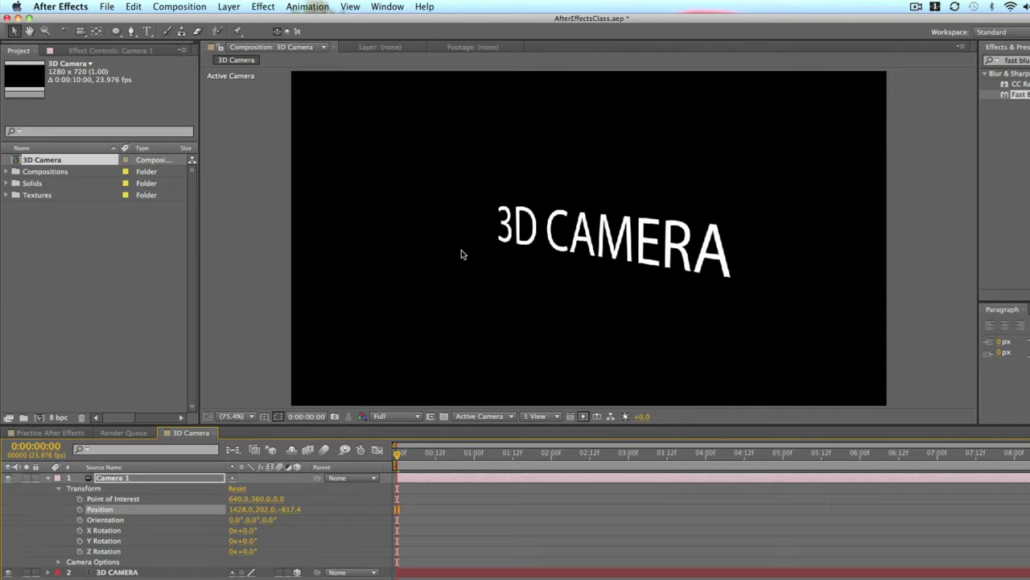
Undo Camera 1's recent position changes and pull the camera back to a Z position of about -647.
key("super+z")
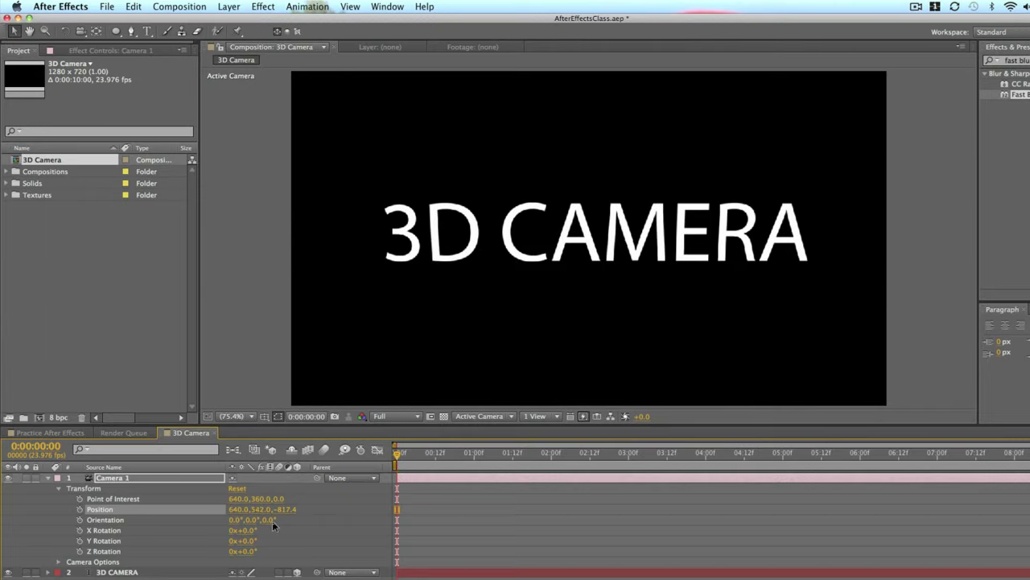
key("super+z")
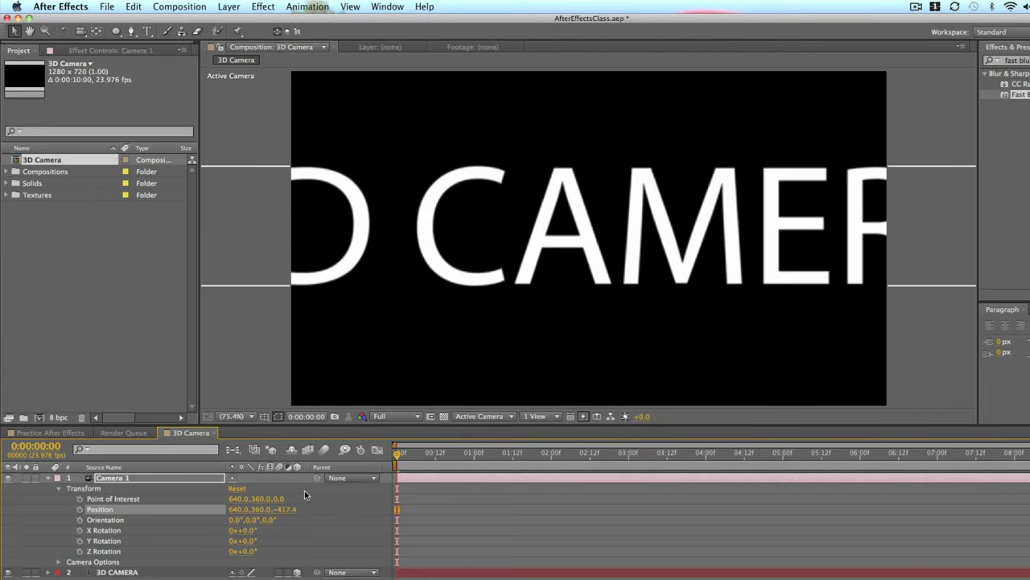
key("super+z")
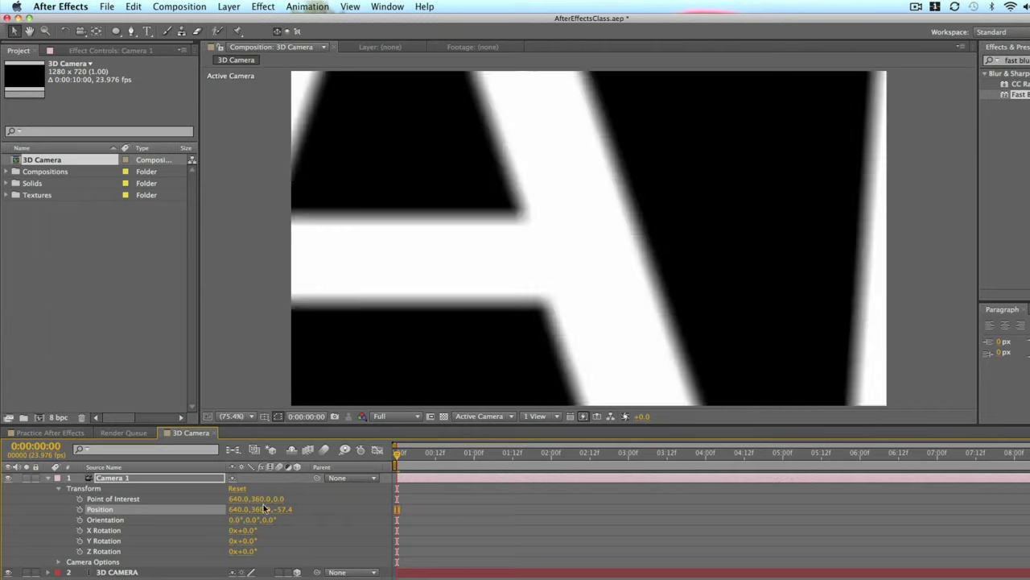
left_click_drag(285, 510, 60, 554)
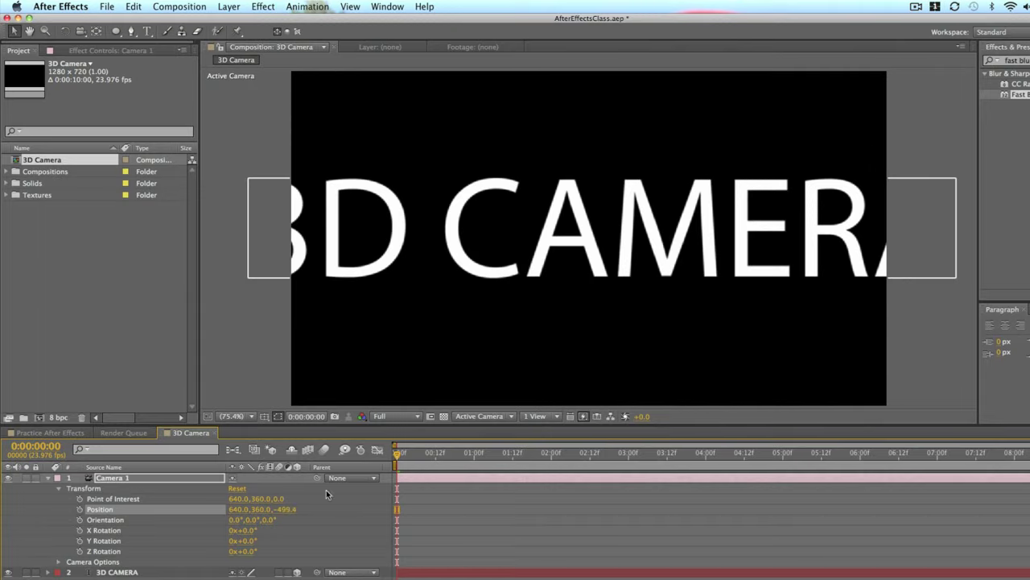
left_click_drag(285, 509, 166, 520)
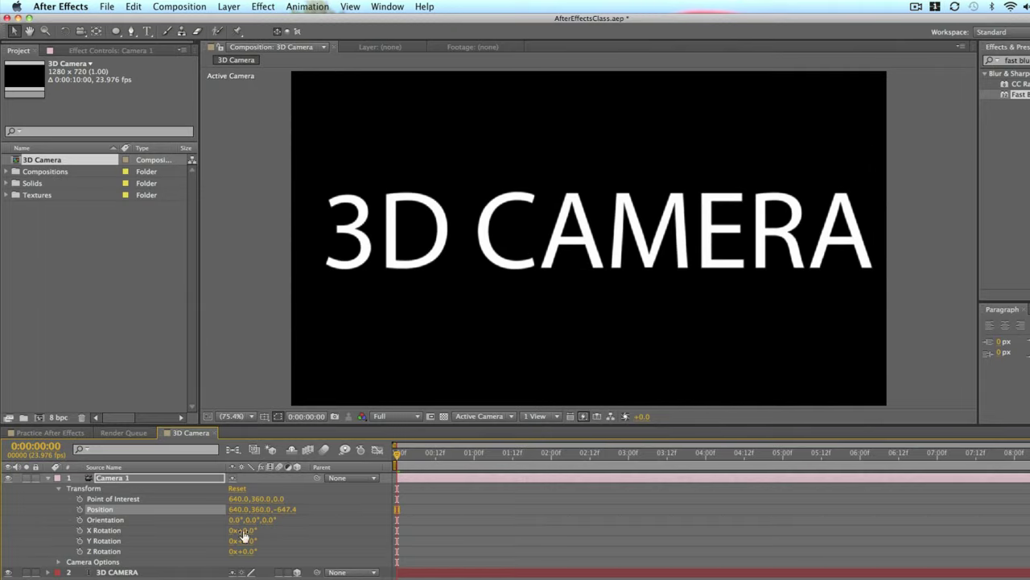
Try rotating Camera 1 about its X, Y and Z axes, undoing the rotations.
mouse_move(243, 534)
left_mouse_down()
mouse_move(299, 529)
mouse_move(248, 540)
left_mouse_up()
key("super+z")
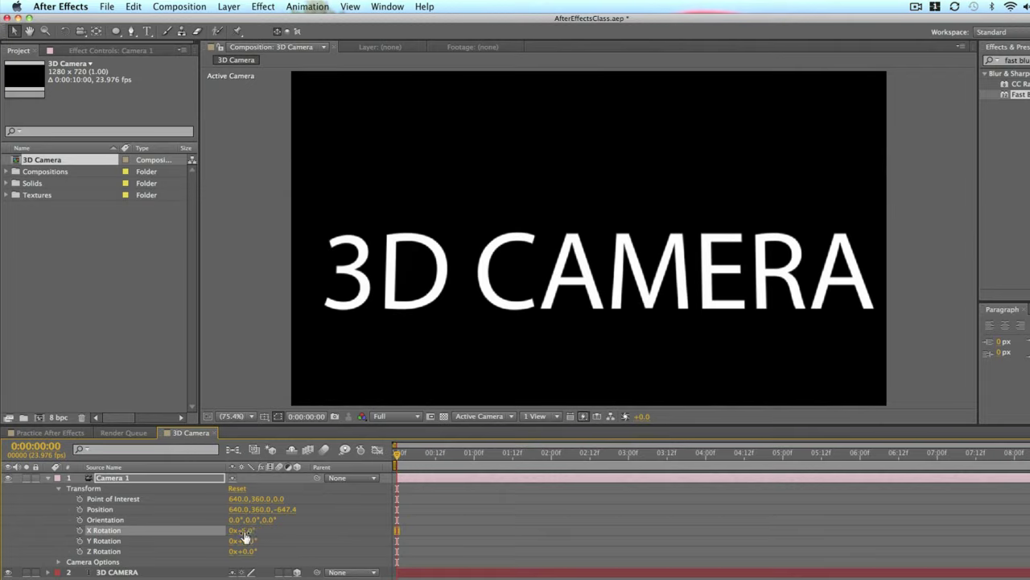
left_click_drag(246, 536, 281, 553)
key("super+z")
key("super+z")
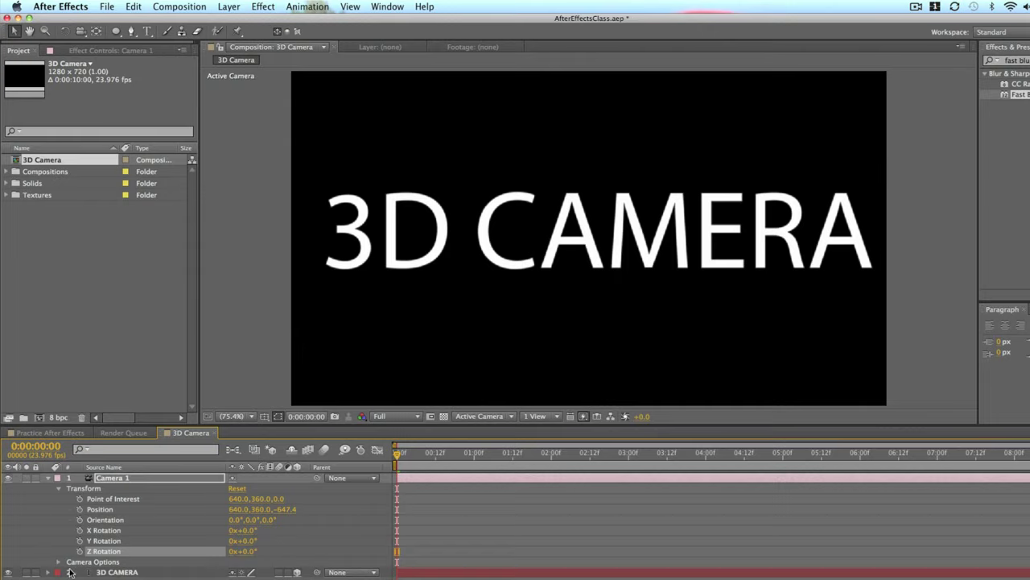
Try changing Camera 1's orientation and undo the orientation changes.
left_click_drag(252, 519, 309, 523)
key("super+z")
key("super+z")
key("super+z")
key("super+z")
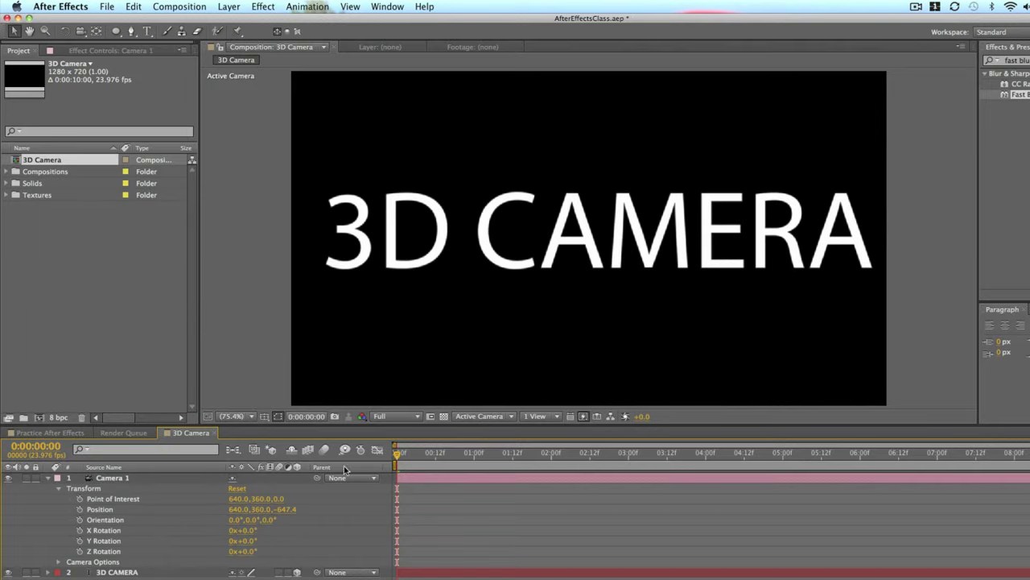
Collapse Camera 1's properties and switch to the Practice After Effects composition.
left_click(48, 477)
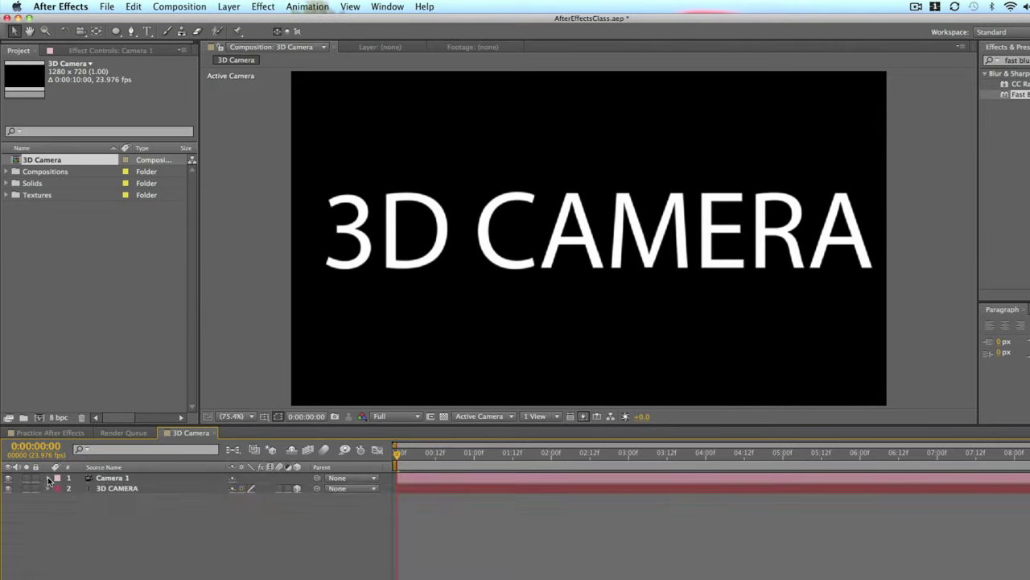
left_click(124, 433)
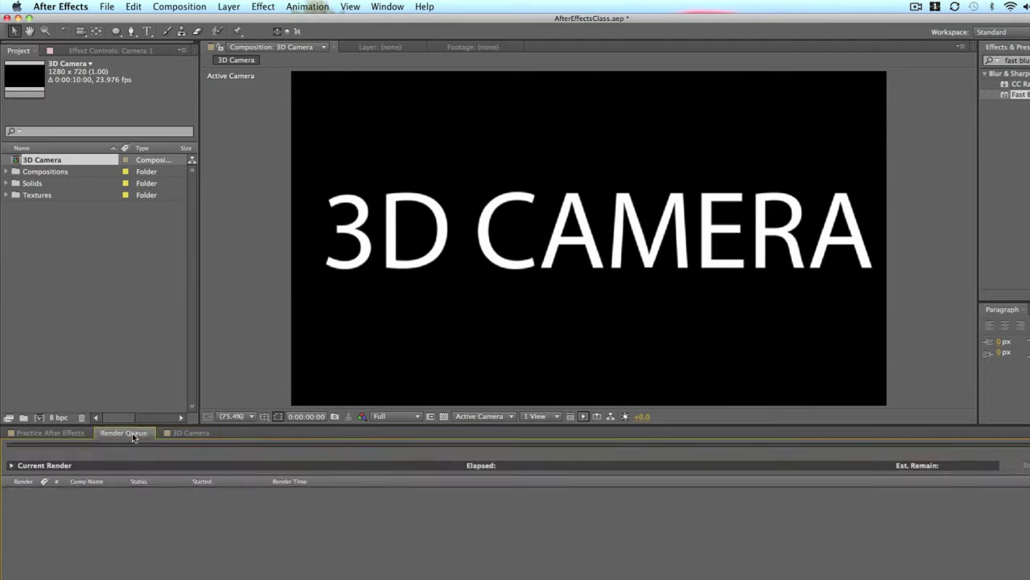
left_click(69, 433)
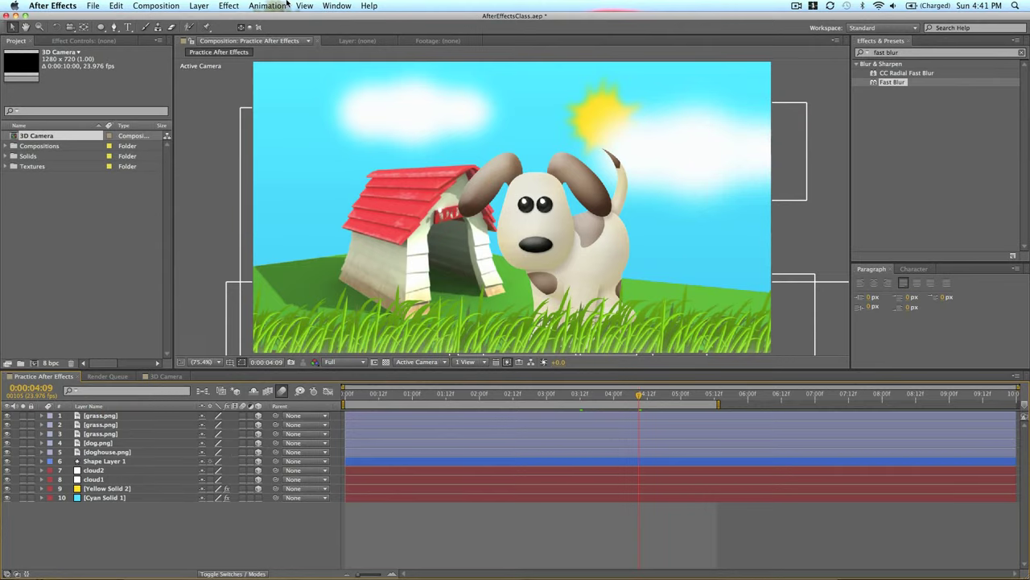
Add a two-node camera with the 35mm preset to the dog and doghouse scene.
left_click(157, 5)
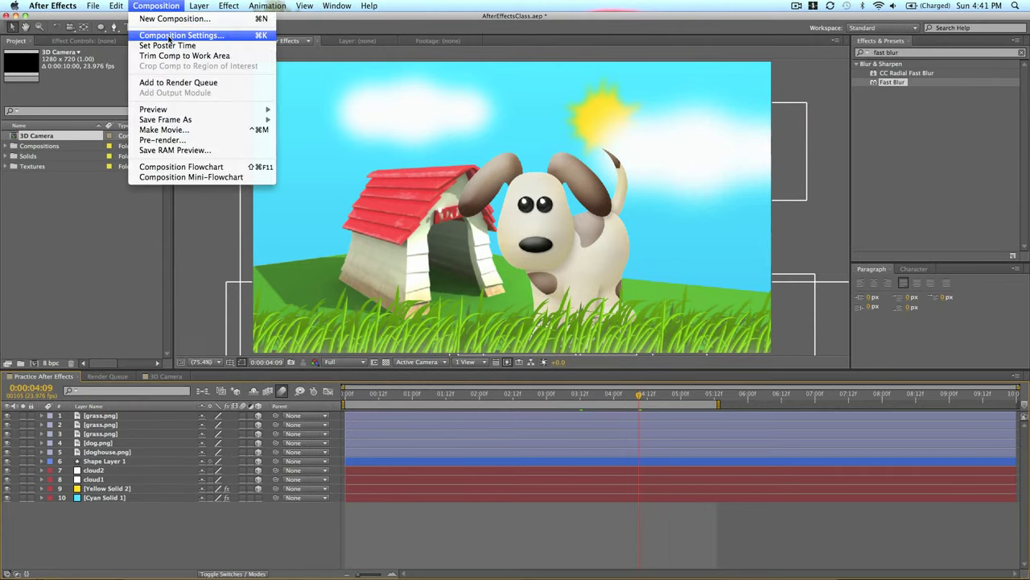
mouse_move(198, 5)
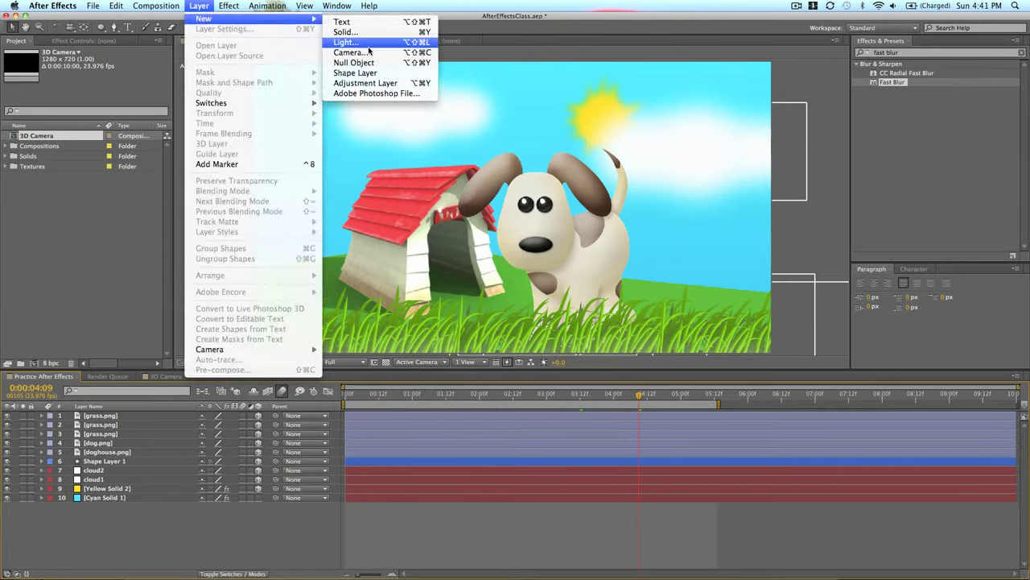
left_click(372, 53)
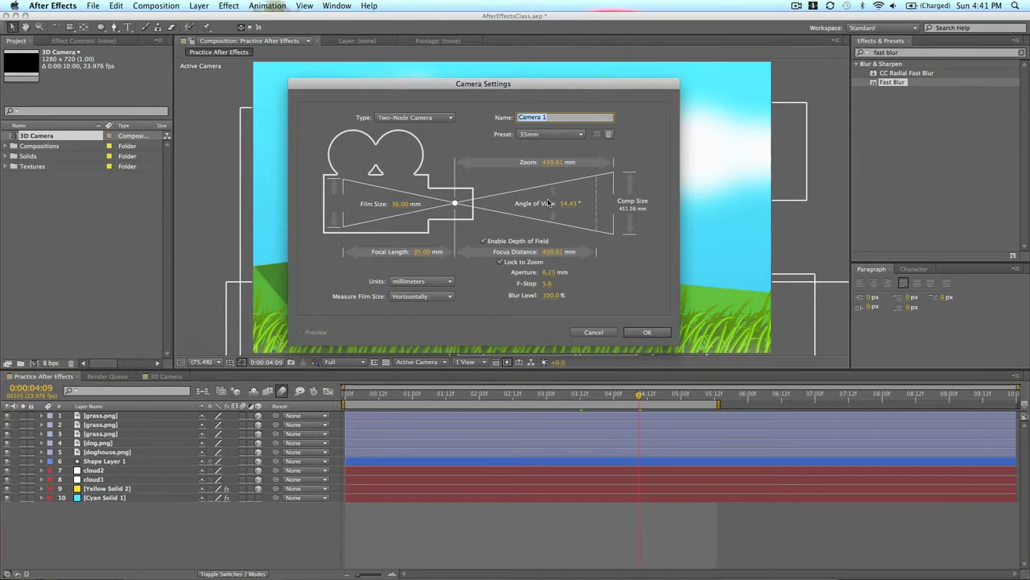
left_click(640, 330)
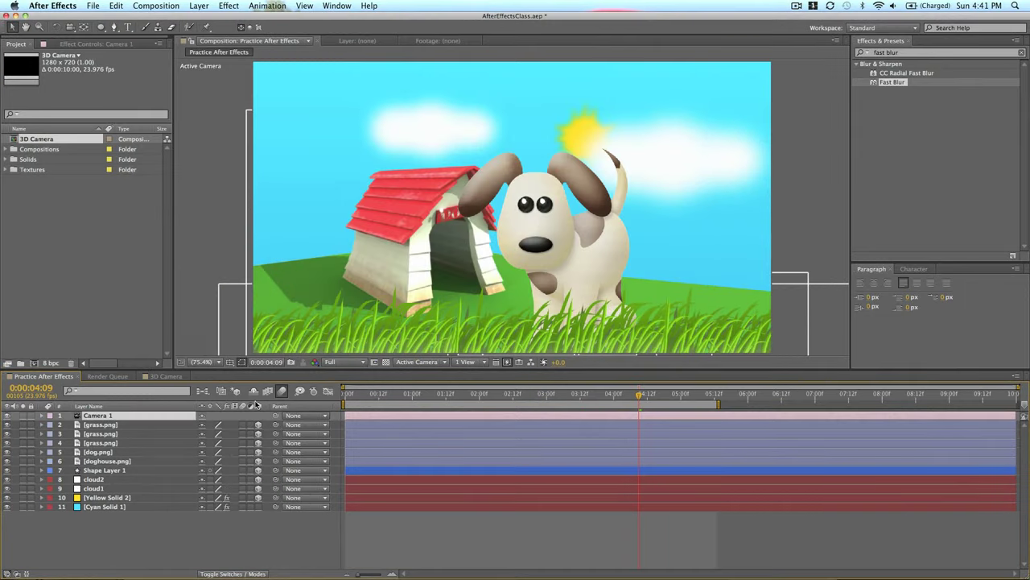
Reveal Camera 1's transform properties and move the camera in and out, ending at a position of about 640, 484, -882.
left_click(43, 415)
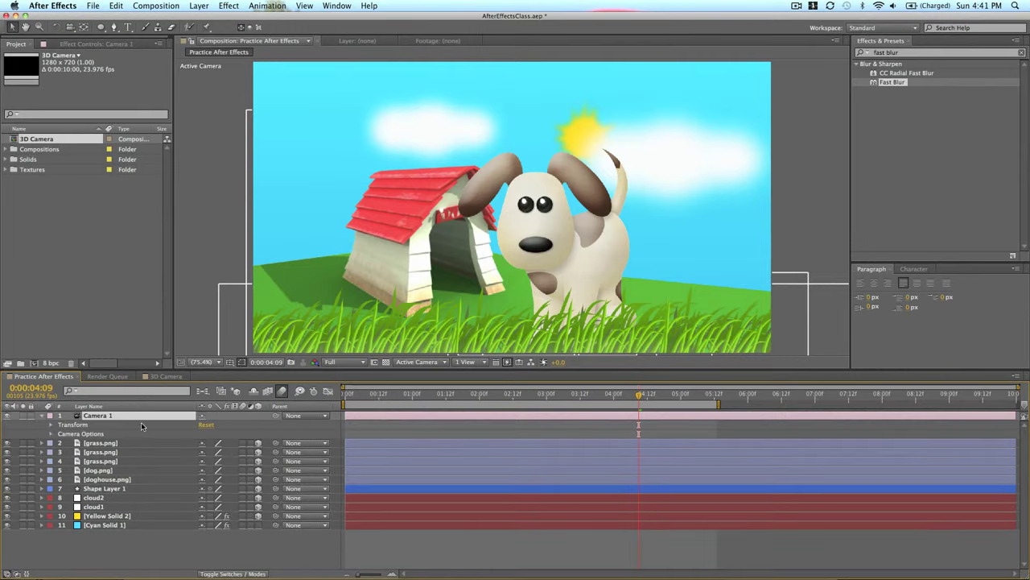
left_click(51, 424)
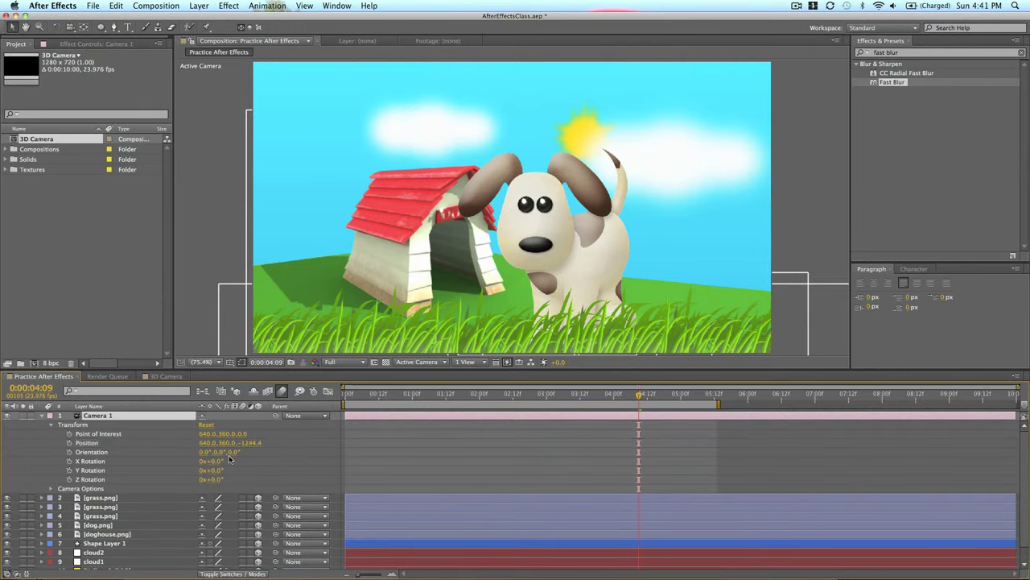
left_click_drag(251, 442, 337, 438)
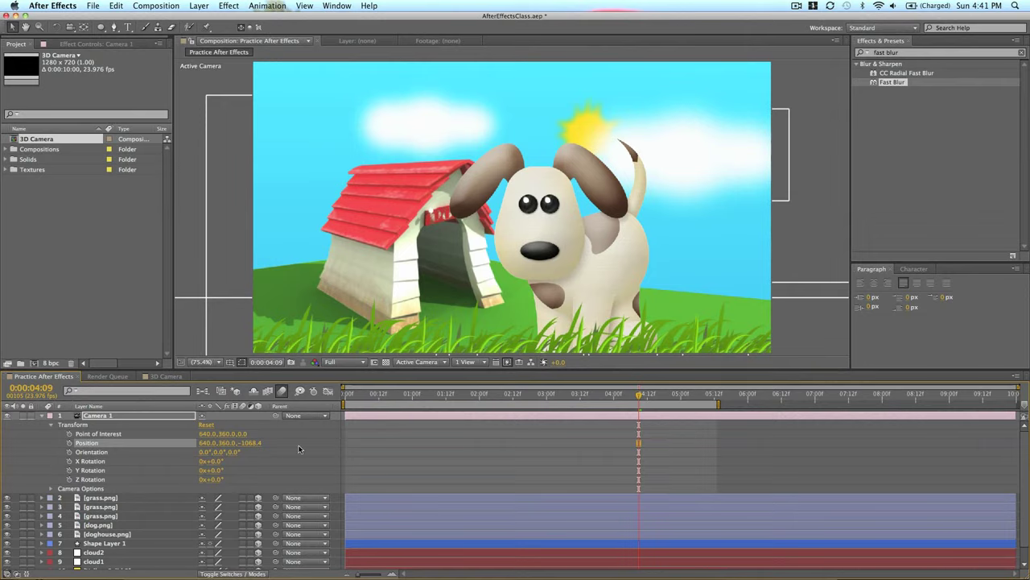
left_click_drag(273, 443, 176, 452)
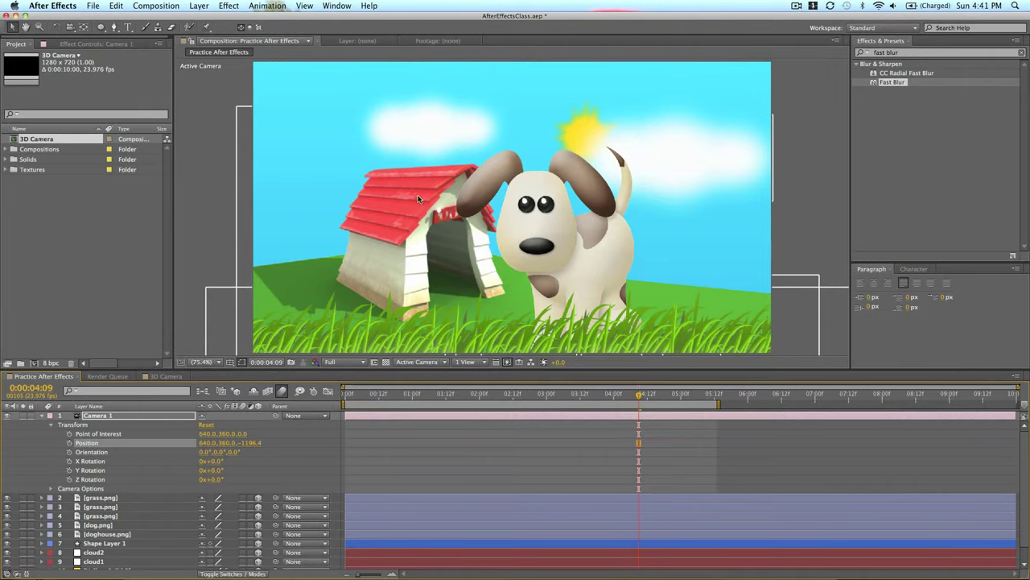
mouse_move(251, 443)
left_mouse_down()
mouse_move(279, 450)
mouse_move(242, 448)
left_mouse_up()
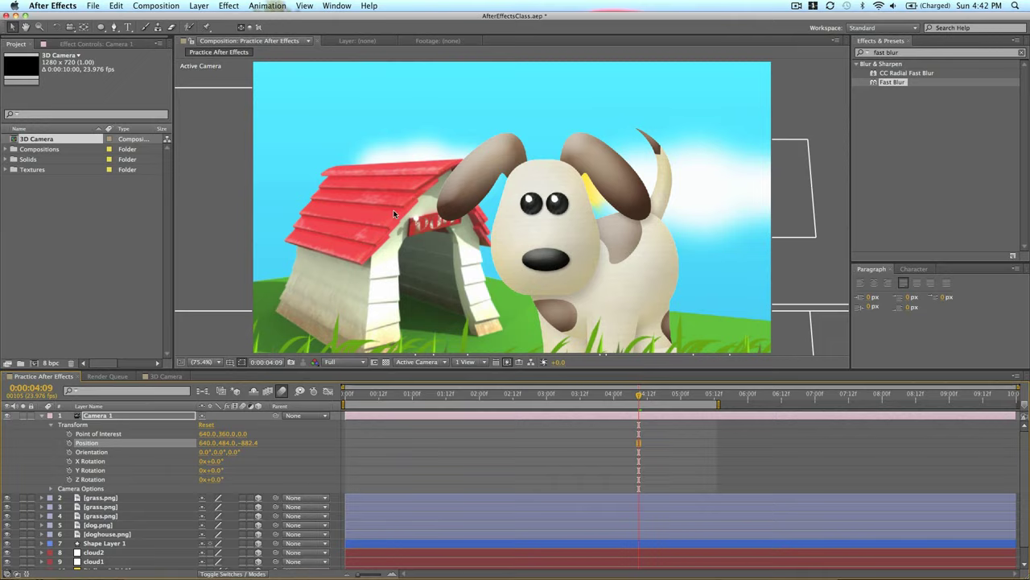
Adjust Camera 1's point of interest to about 640, 390, -76 and its Y position to about 354.
left_click_drag(229, 442, 125, 488)
left_click_drag(221, 443, 155, 458)
left_click_drag(228, 437, 319, 433)
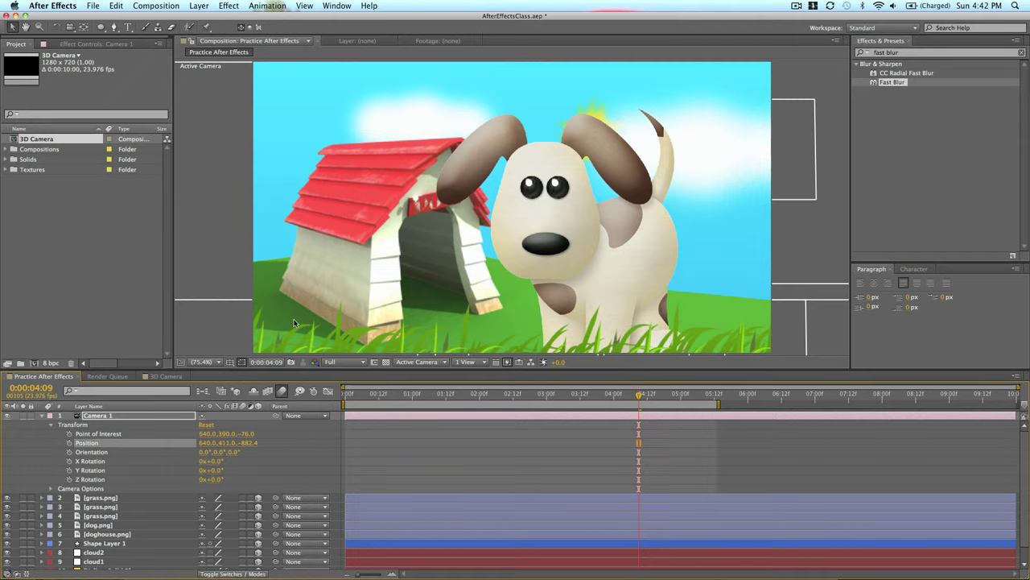
mouse_move(227, 443)
left_mouse_down()
mouse_move(203, 449)
mouse_move(214, 449)
left_mouse_up()
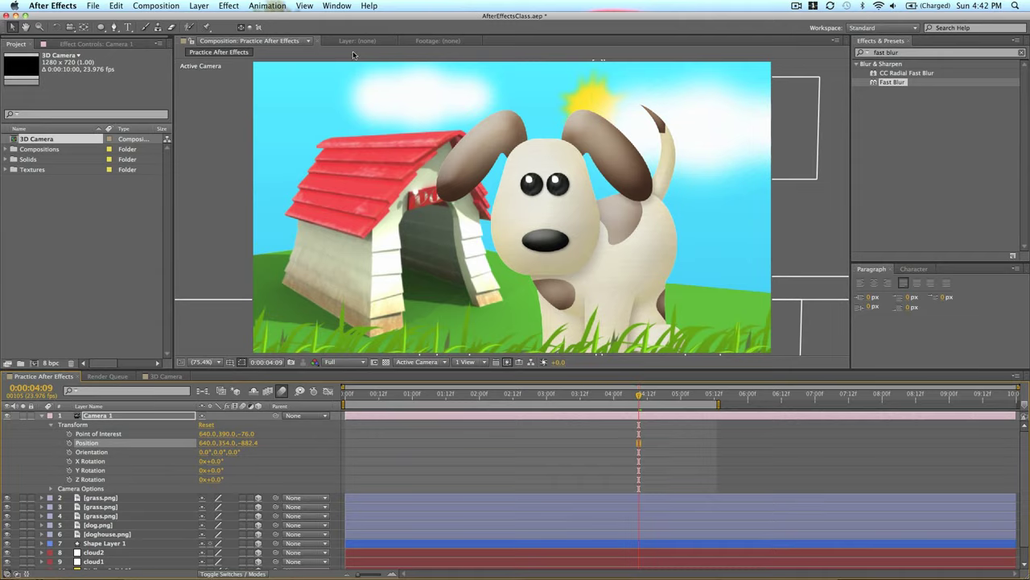
Pull Camera 1 back to a Z position of about -1021, then try a 12° X rotation and undo it.
mouse_move(254, 444)
left_mouse_down()
mouse_move(196, 449)
mouse_move(240, 446)
mouse_move(216, 462)
mouse_move(248, 463)
left_mouse_up()
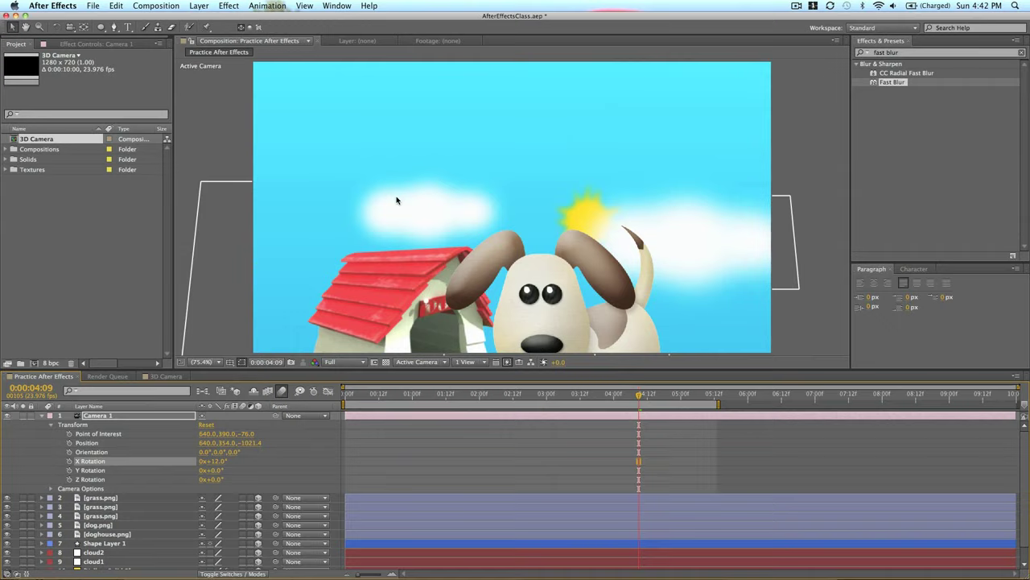
left_click(302, 446)
key("super+z")
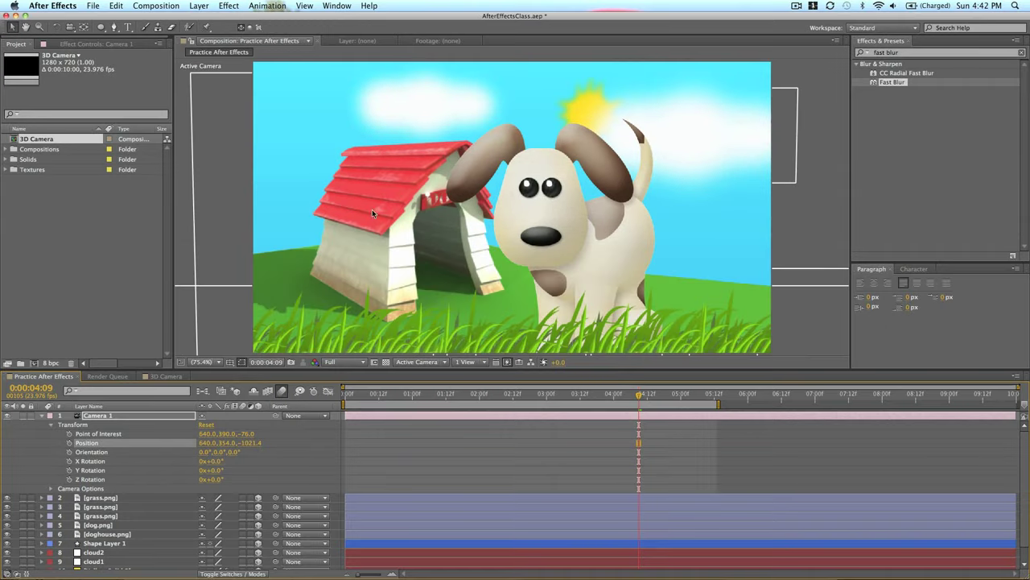
Make the Cyan Solid 1 sky a 3D layer and push it back to a Z position of 2000.
scroll(263, 503, "down", 2)
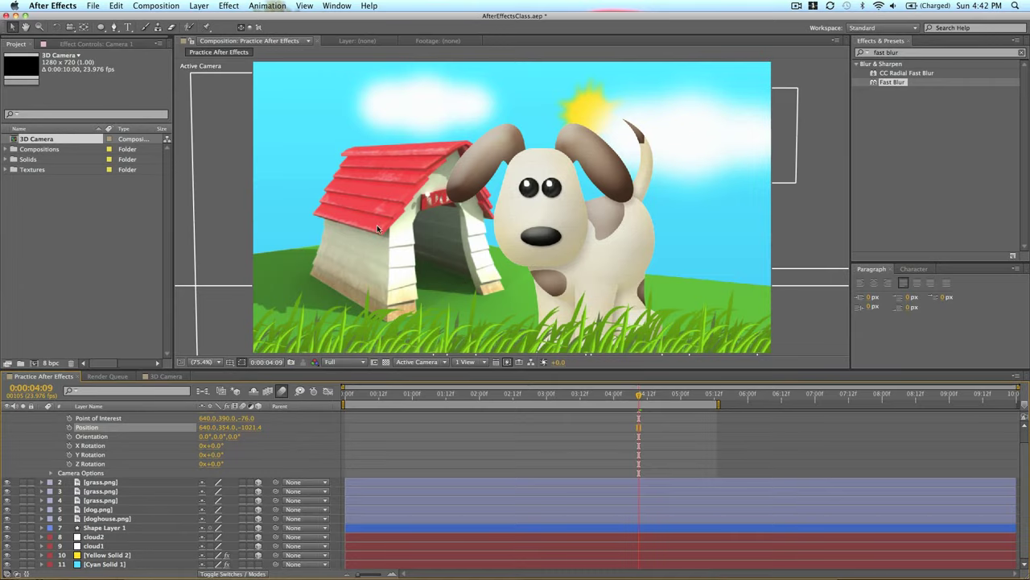
left_click(259, 563)
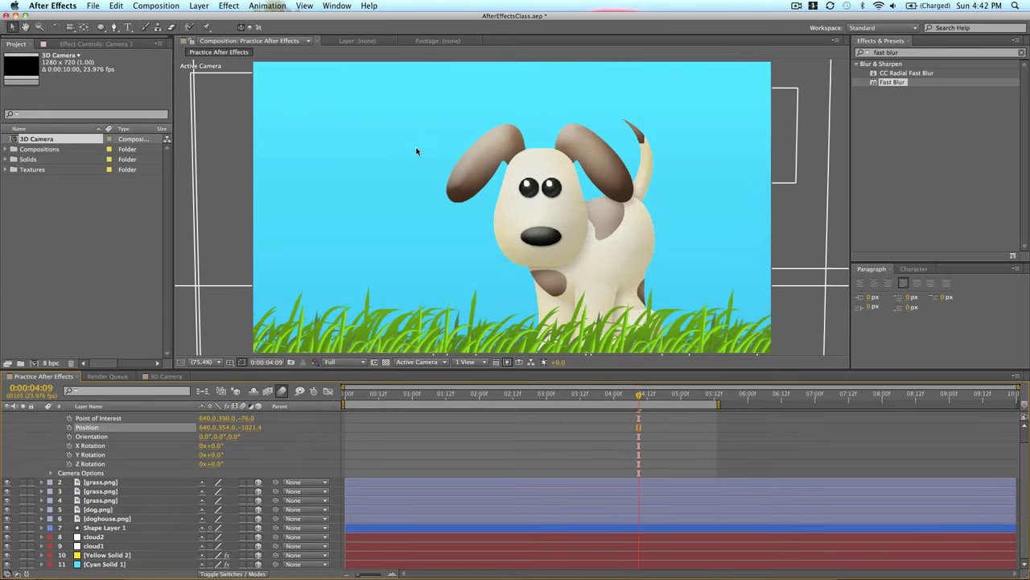
left_click(157, 566)
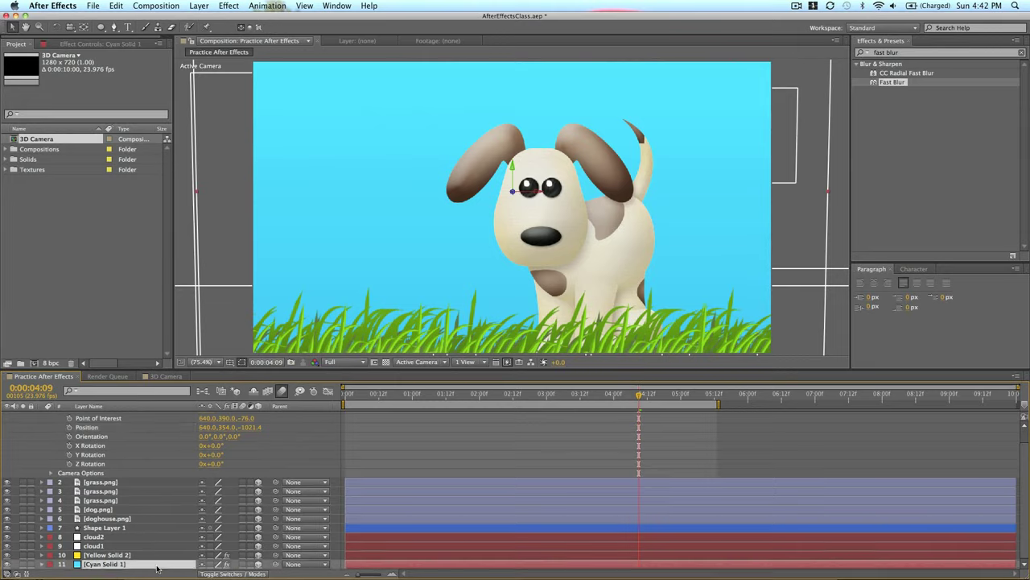
key("p")
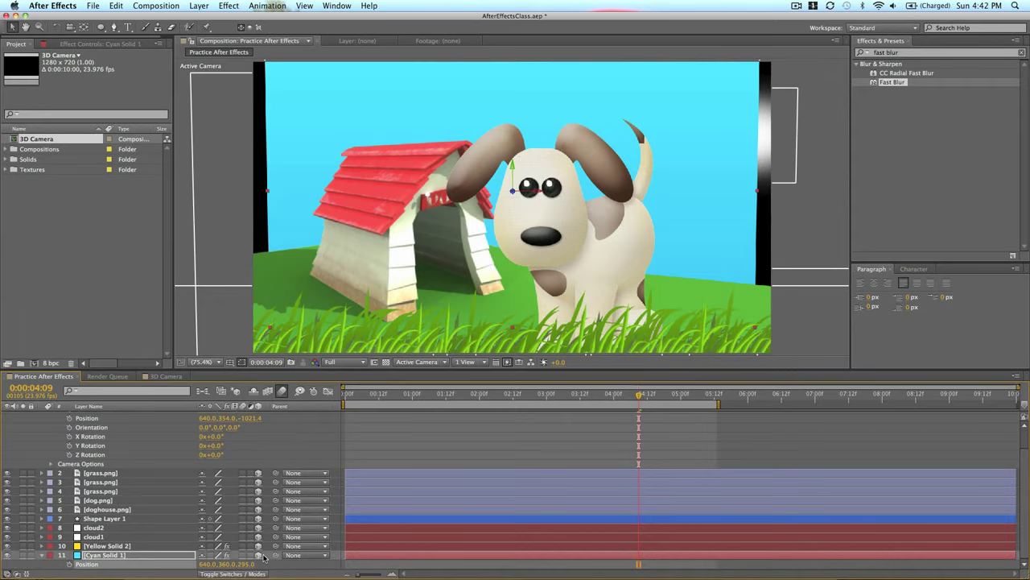
left_click_drag(246, 564, 581, 547)
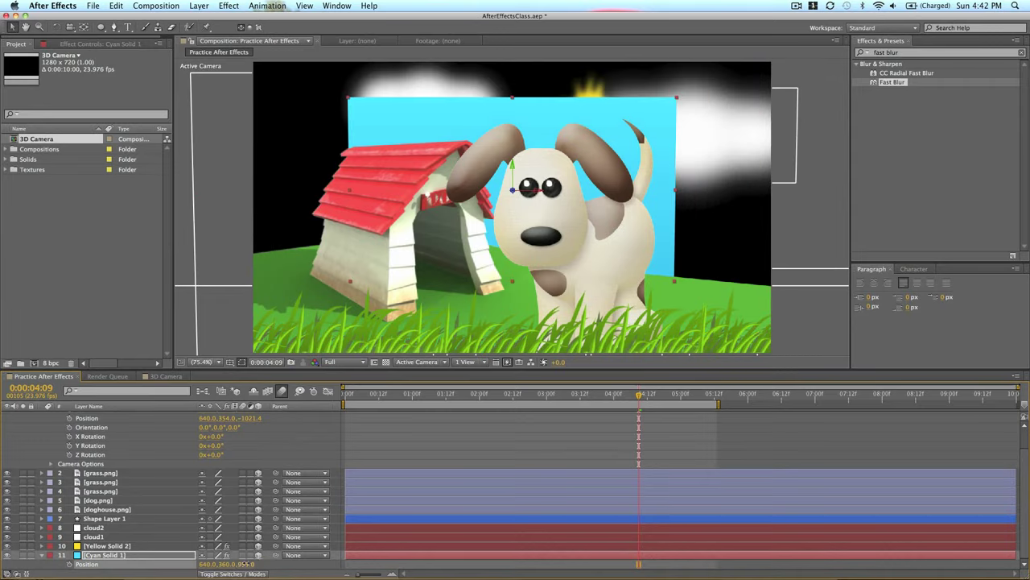
type("2000")
key("Return")
Scale the Cyan Solid 1 layer up to 344% so the sky fills the frame.
key("s")
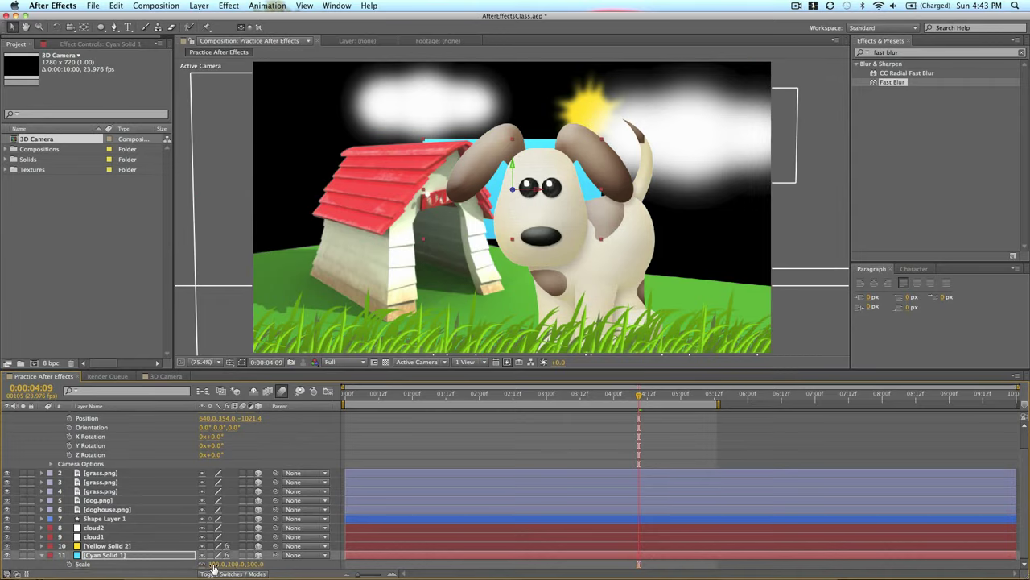
left_click_drag(206, 563, 338, 561)
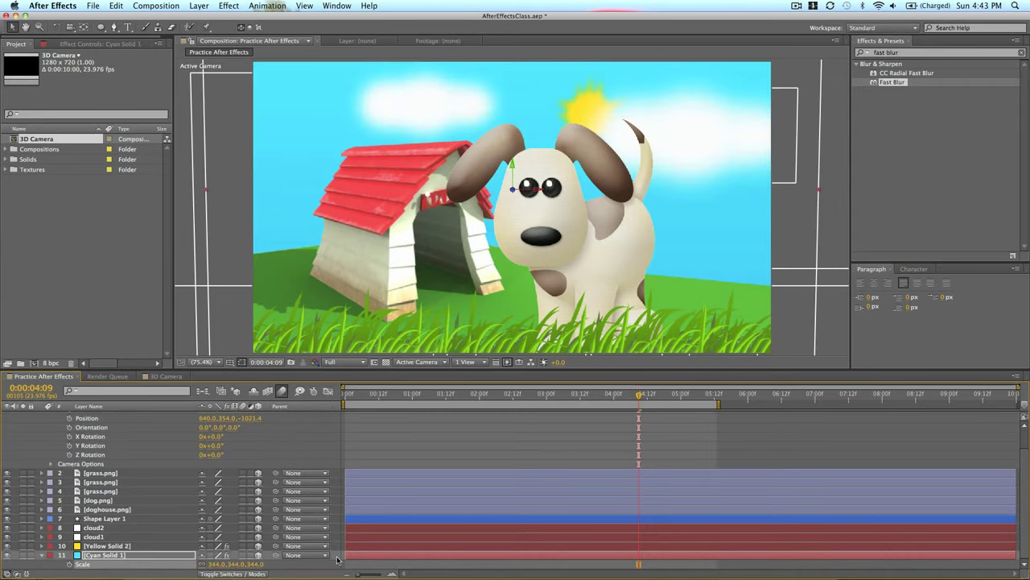
left_click(367, 456)
Try tilting Camera 1 with an X rotation of 15° and undo the rotation.
scroll(353, 453, "up", 1)
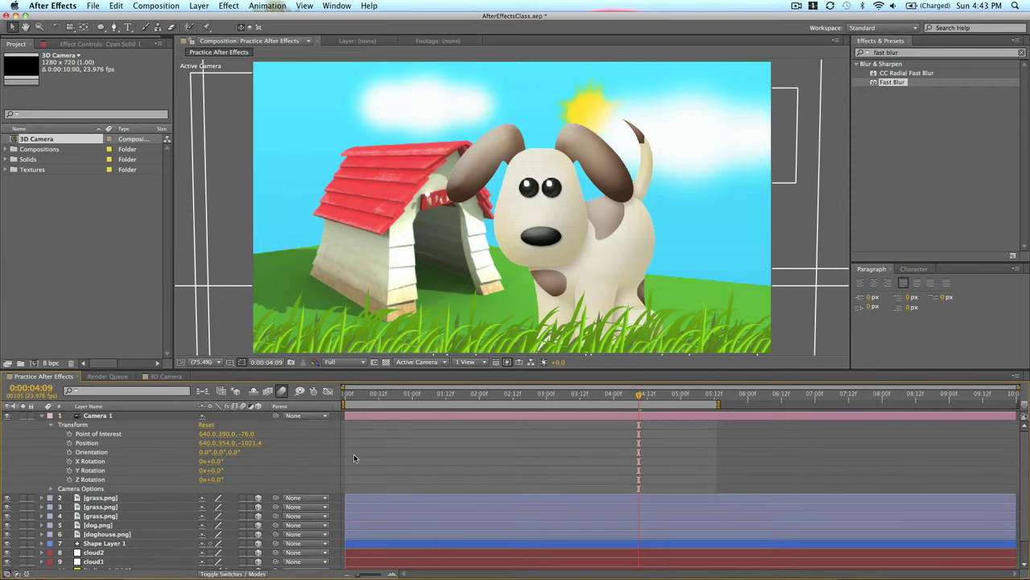
left_click_drag(214, 462, 224, 464)
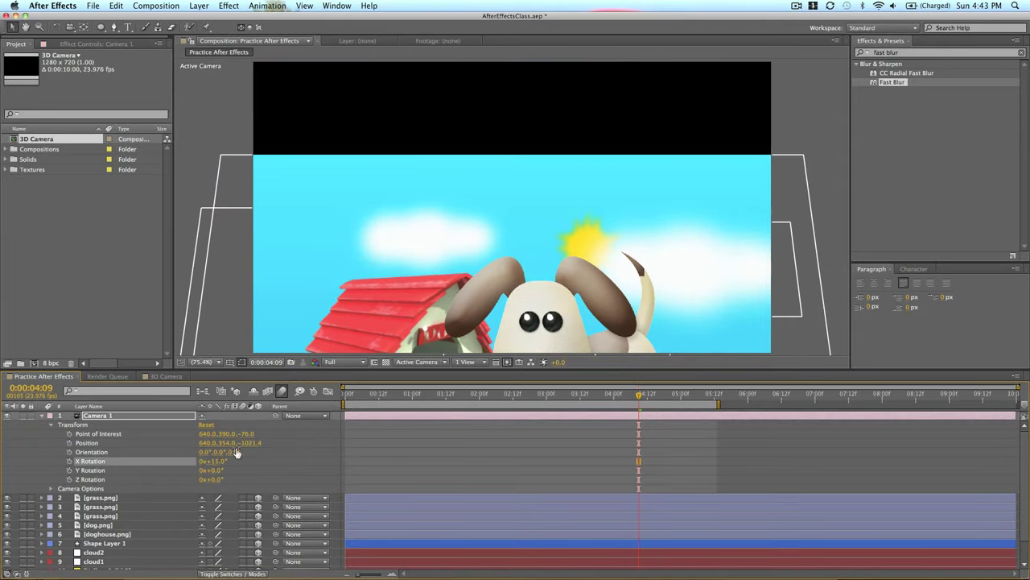
key("super+z")
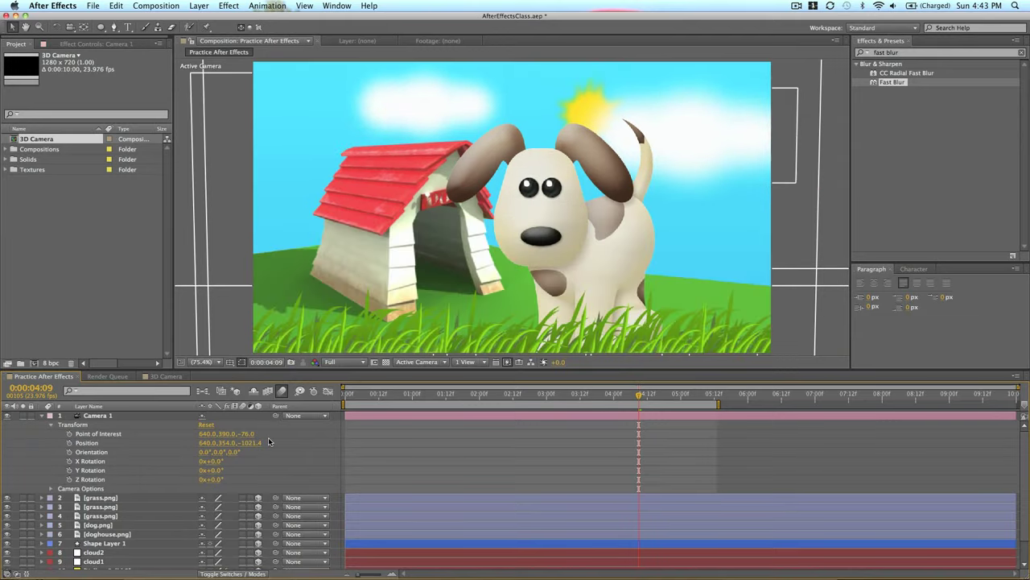
Turn the Cyan Solid 1 sky back into a 2D layer.
scroll(216, 528, "down", 2)
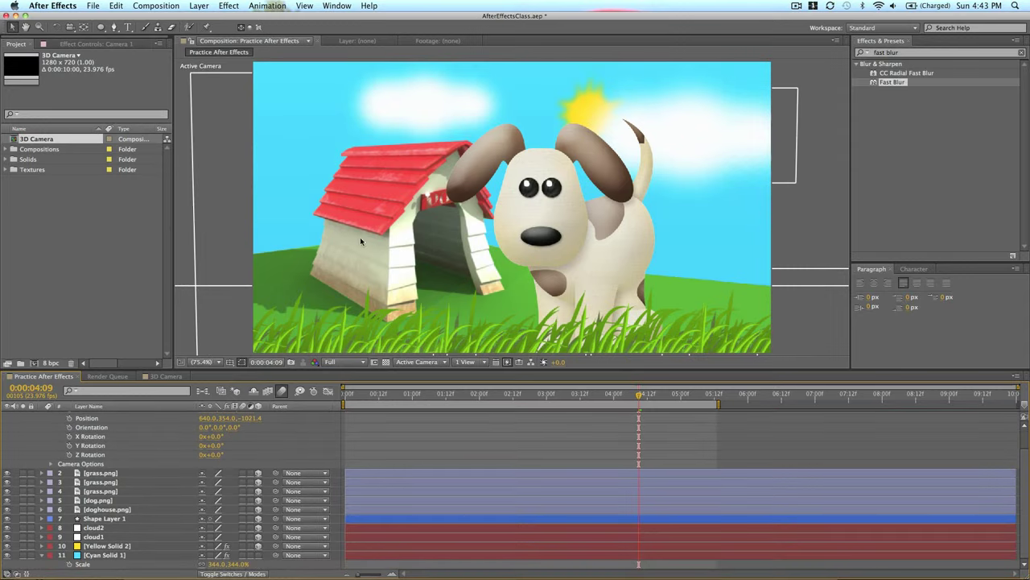
Set Camera 1's point of interest Z value to -393 and its Z position to -1196.4.
scroll(228, 454, "up", 2)
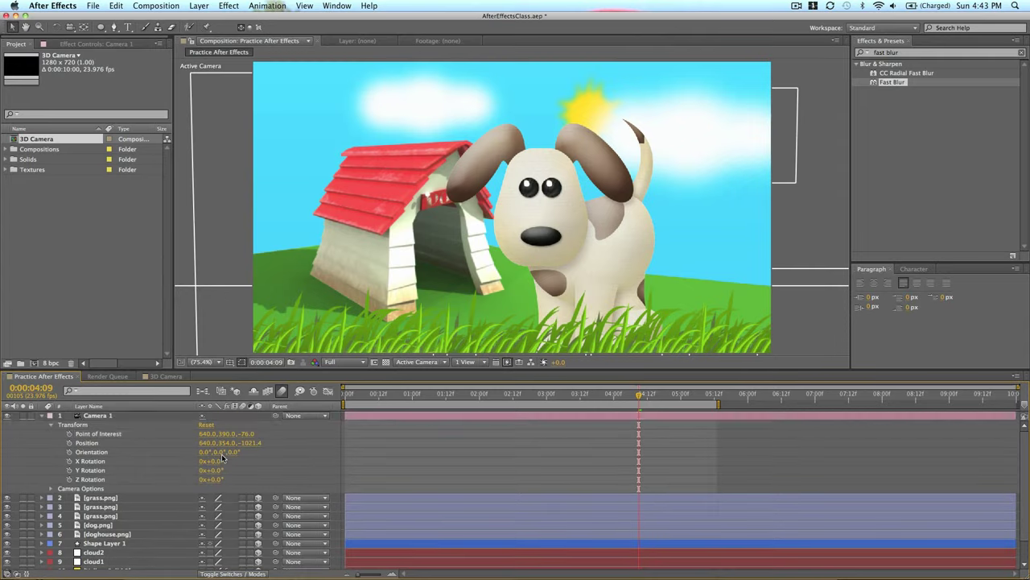
left_click_drag(248, 434, 109, 459)
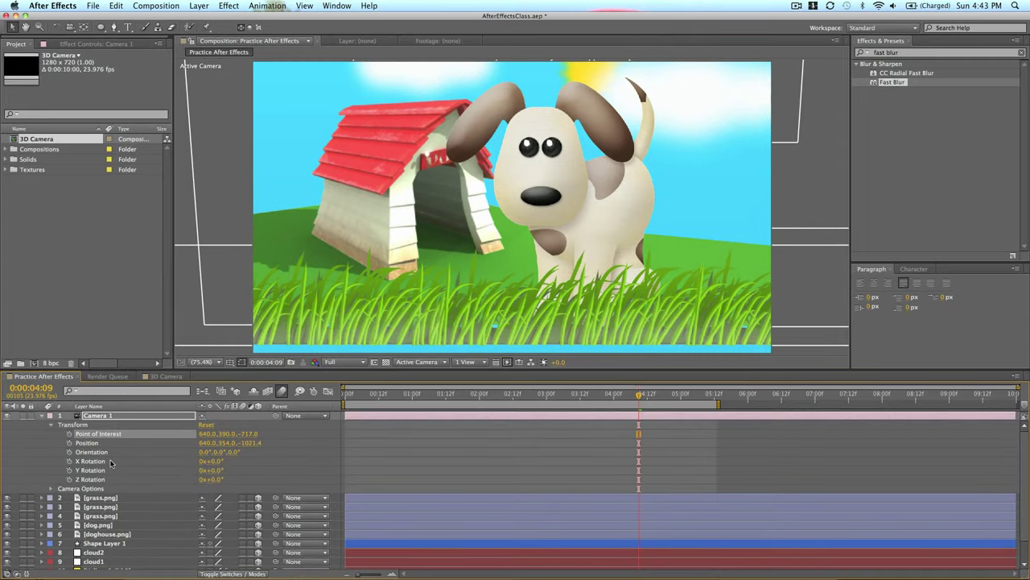
key("super+z")
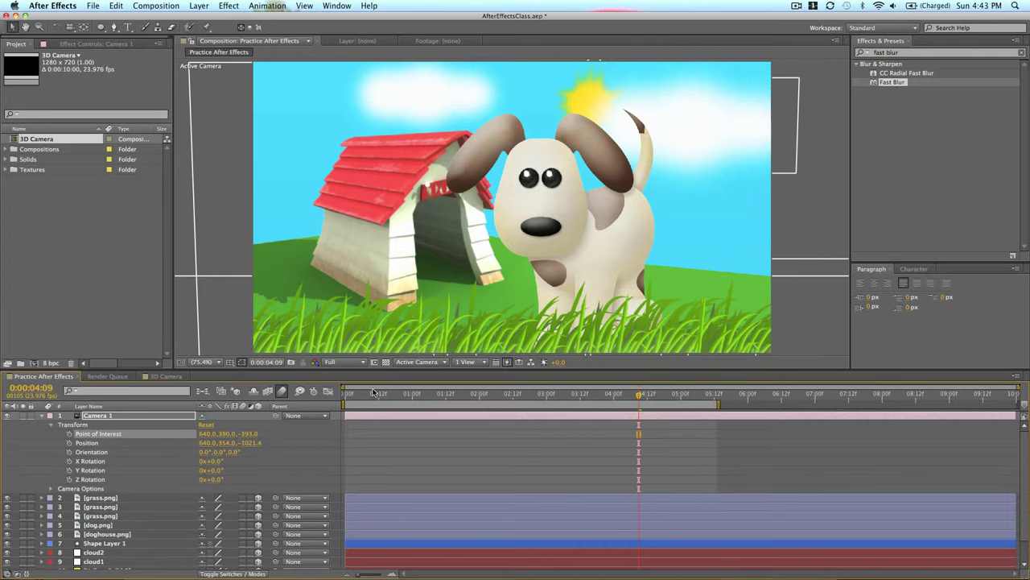
left_click_drag(247, 443, 129, 455)
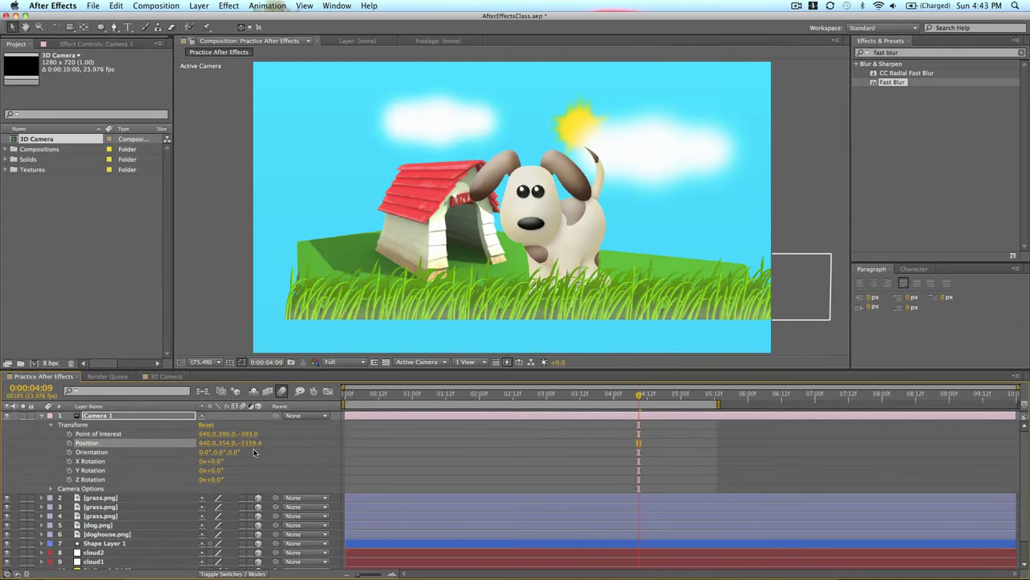
mouse_move(257, 450)
left_mouse_down()
mouse_move(291, 449)
mouse_move(245, 451)
mouse_move(264, 443)
left_mouse_up()
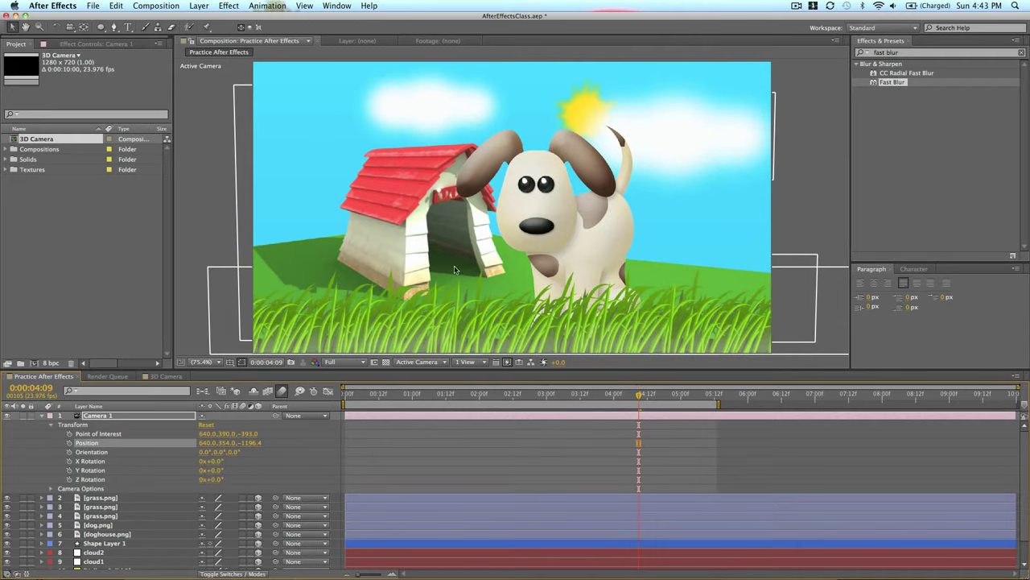
Keyframe Camera 1's position at the first frame and move it in to a Z position of -956.4 at 0:00:05:10.
left_click(346, 394)
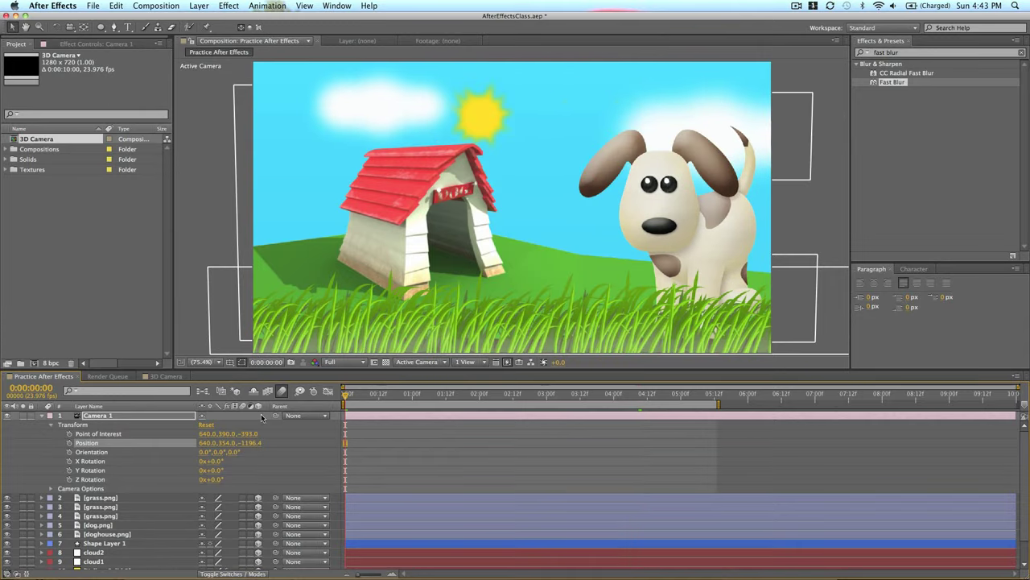
left_click(69, 443)
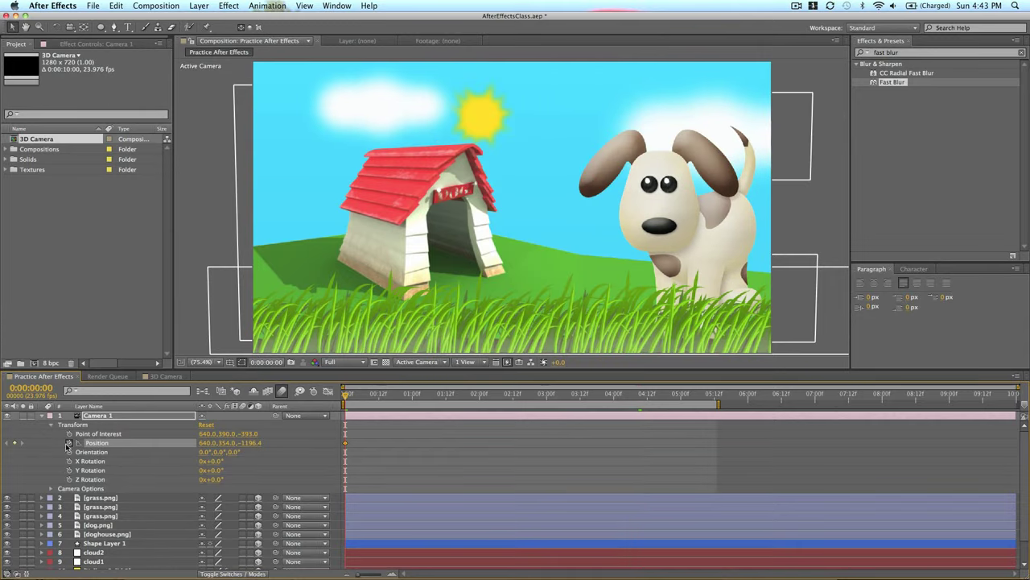
left_click(708, 394)
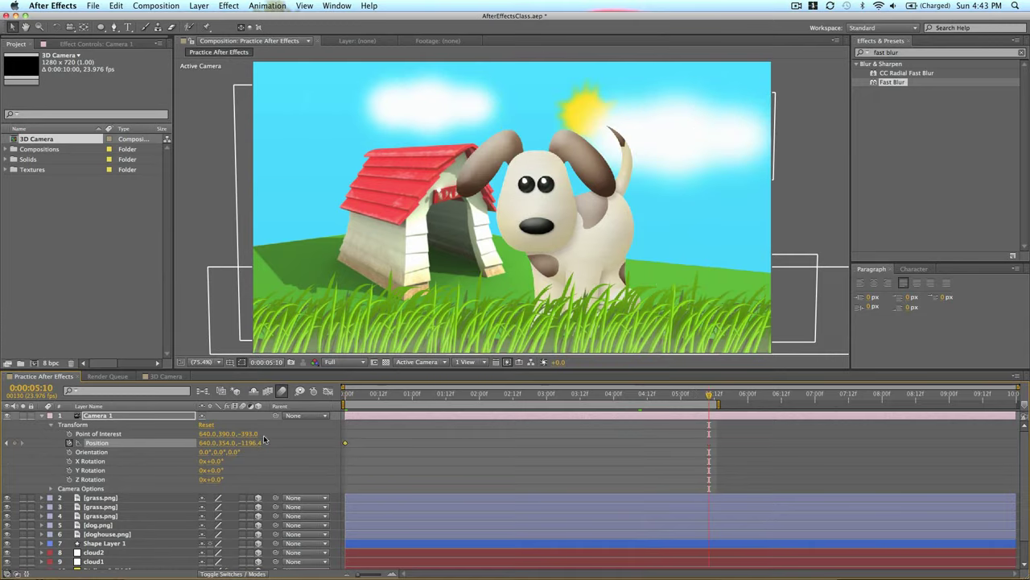
left_click_drag(251, 443, 369, 435)
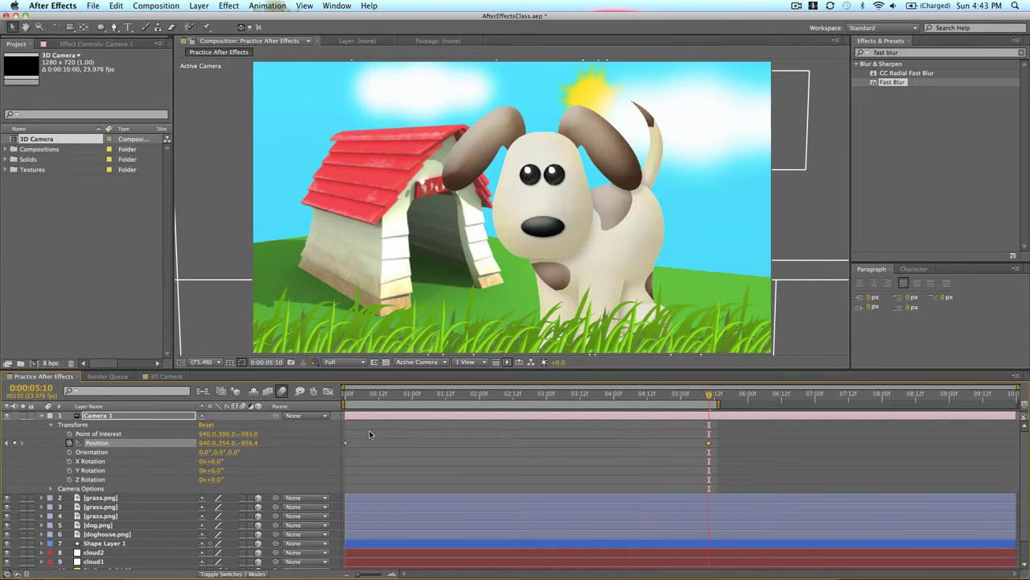
Preview the camera push-in animation over the work area.
key("KP_0")
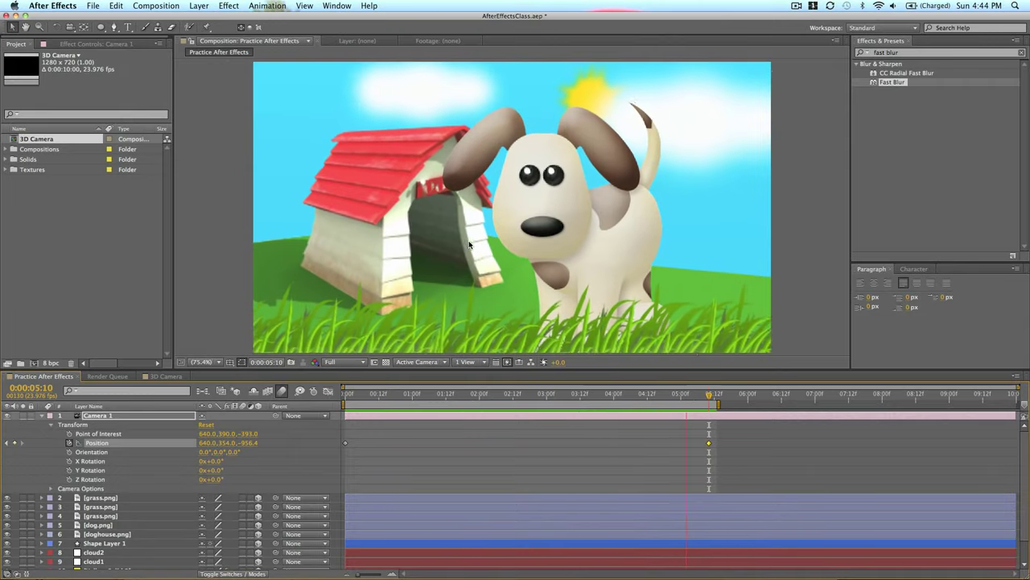
key("space")
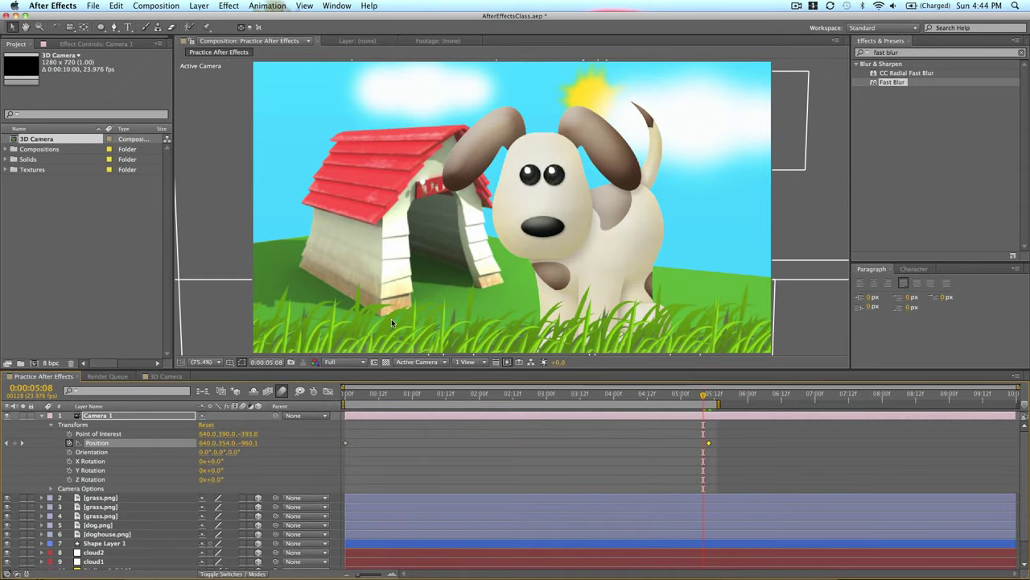
key("space")
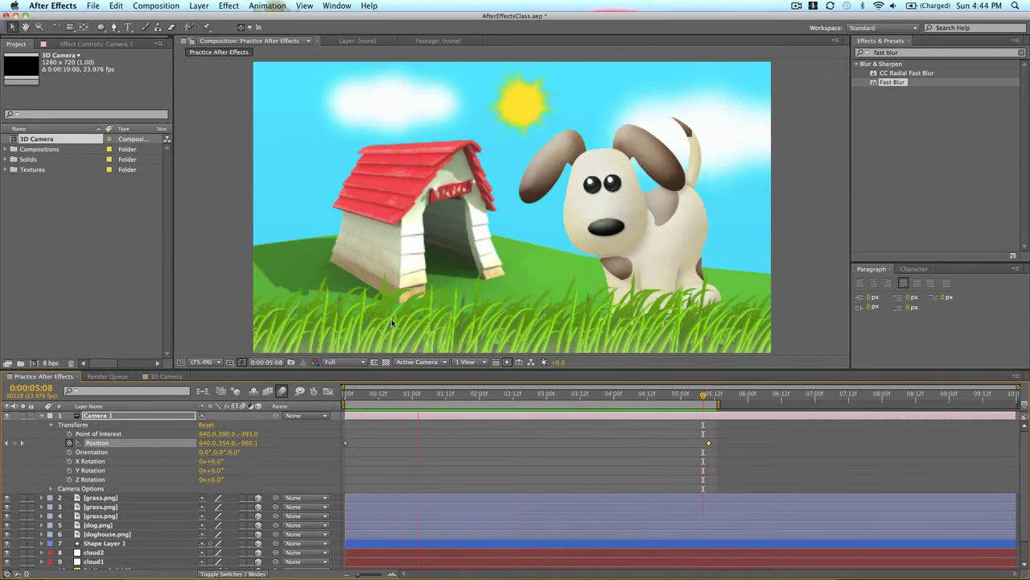
key("space")
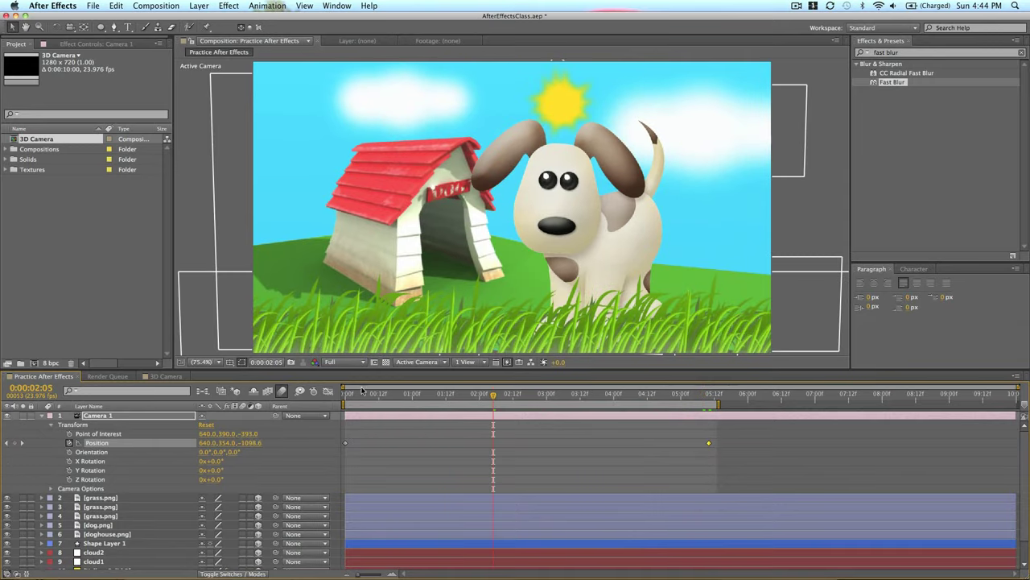
At the first frame, set Camera 1 to Y rotation 6° and Z position -1061.4, and start keyframing its X and Y rotation.
key("Home")
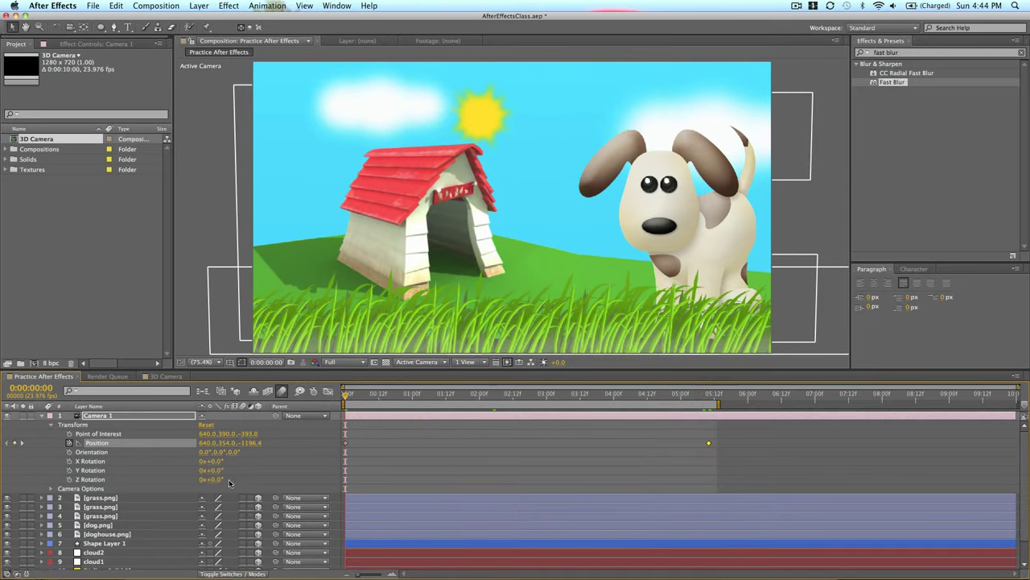
left_click_drag(219, 462, 220, 475)
key("super+z")
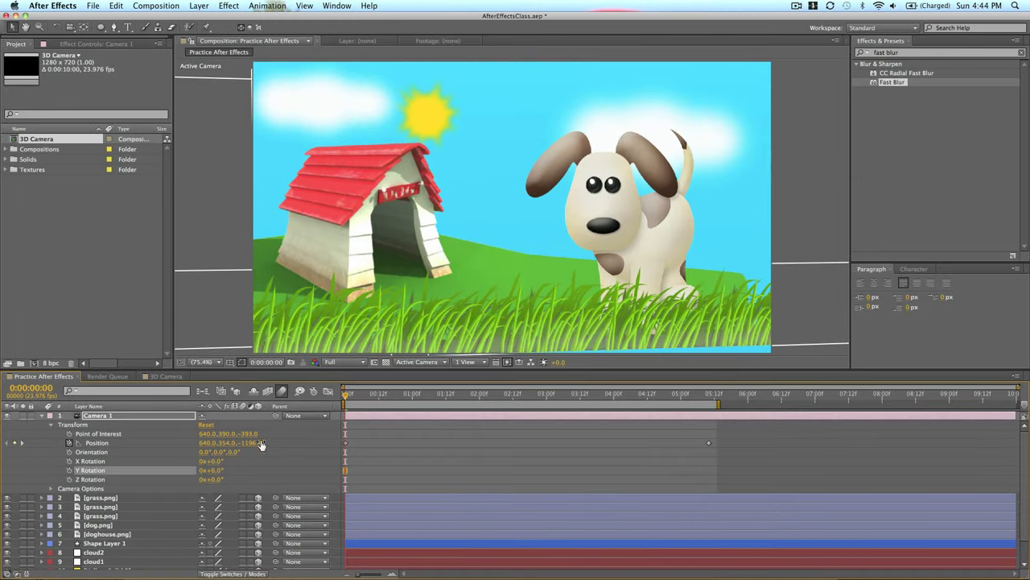
left_click_drag(259, 443, 318, 440)
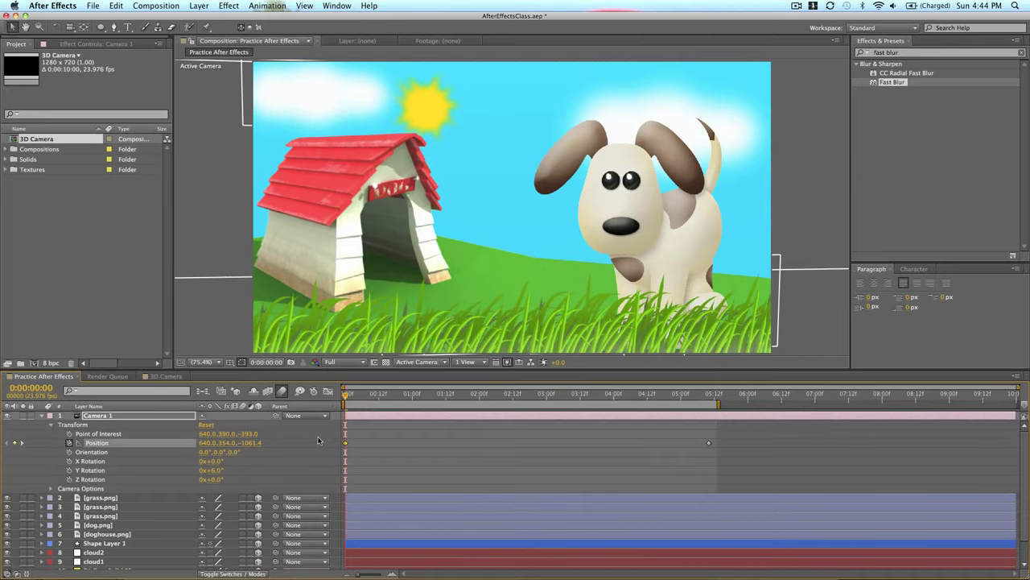
left_click(69, 470)
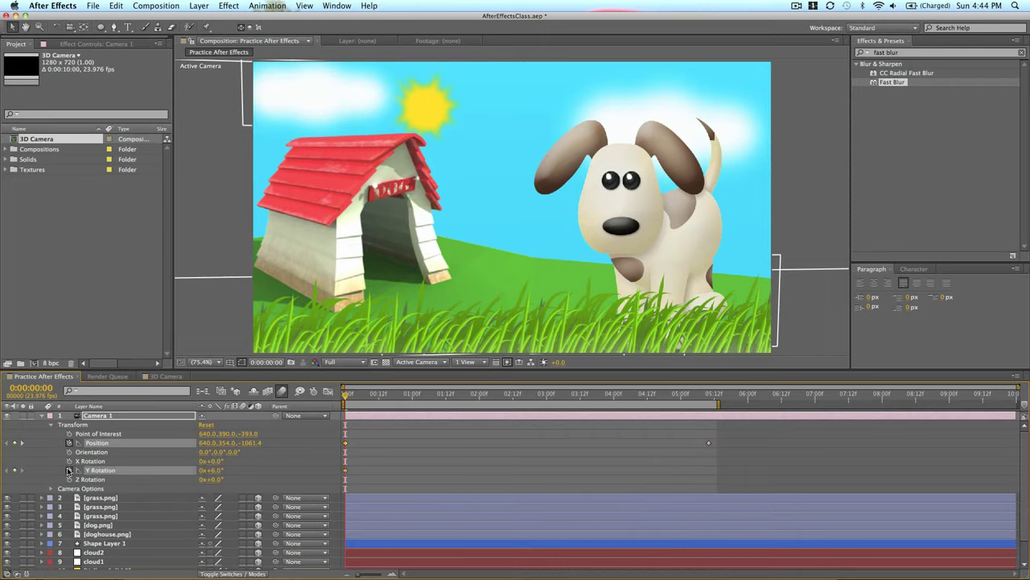
left_click(69, 460)
Keyframe Camera 1's Y rotation to -5° at 0:00:05:10 and preview the animation.
left_click_drag(691, 400, 709, 395)
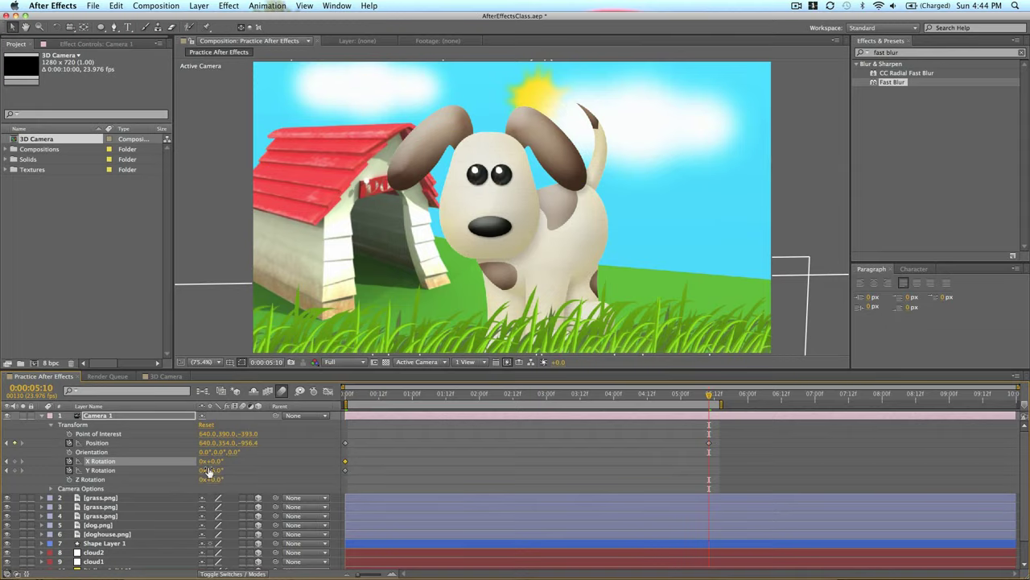
left_click_drag(215, 470, 214, 471)
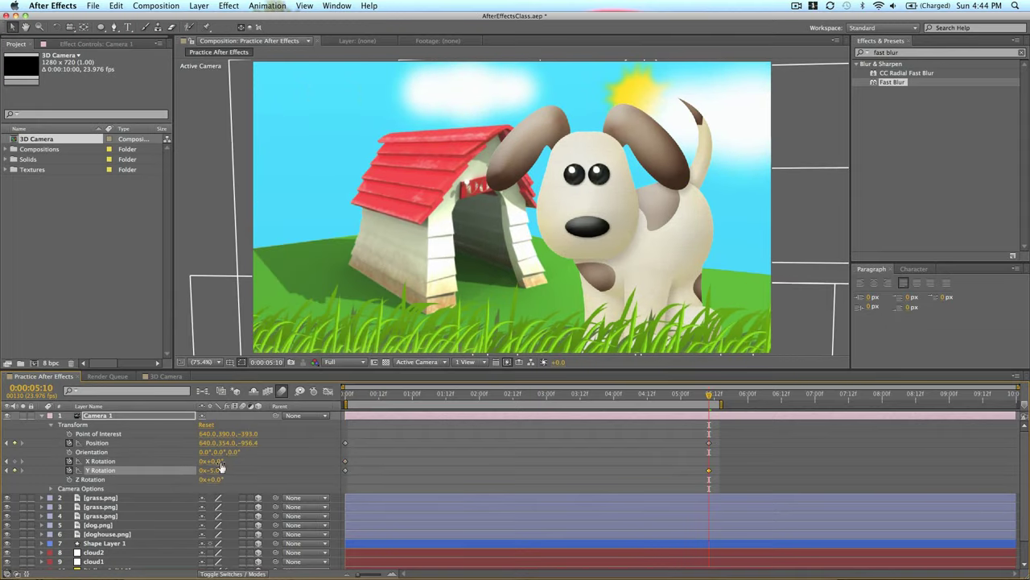
key("KP_0")
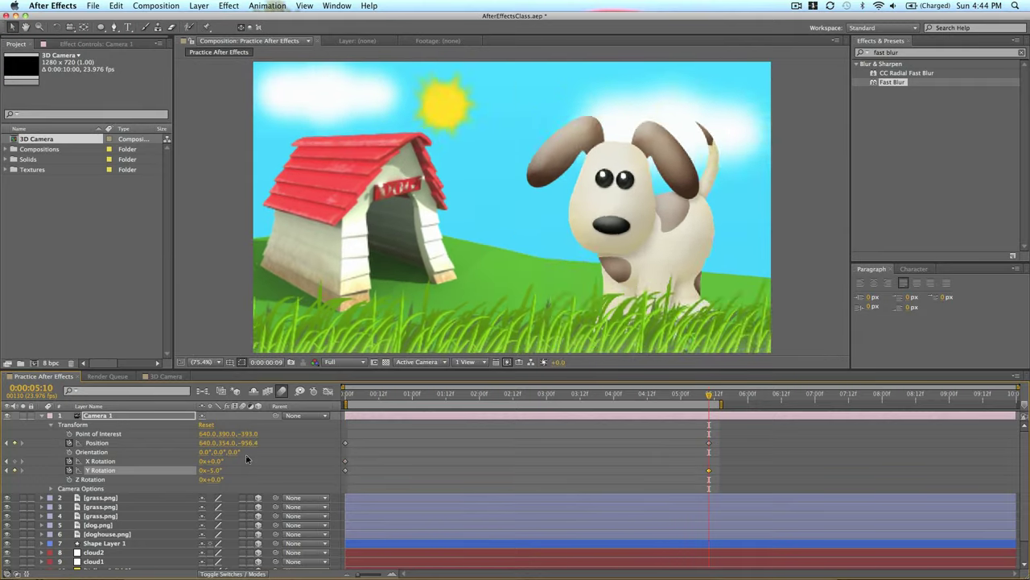